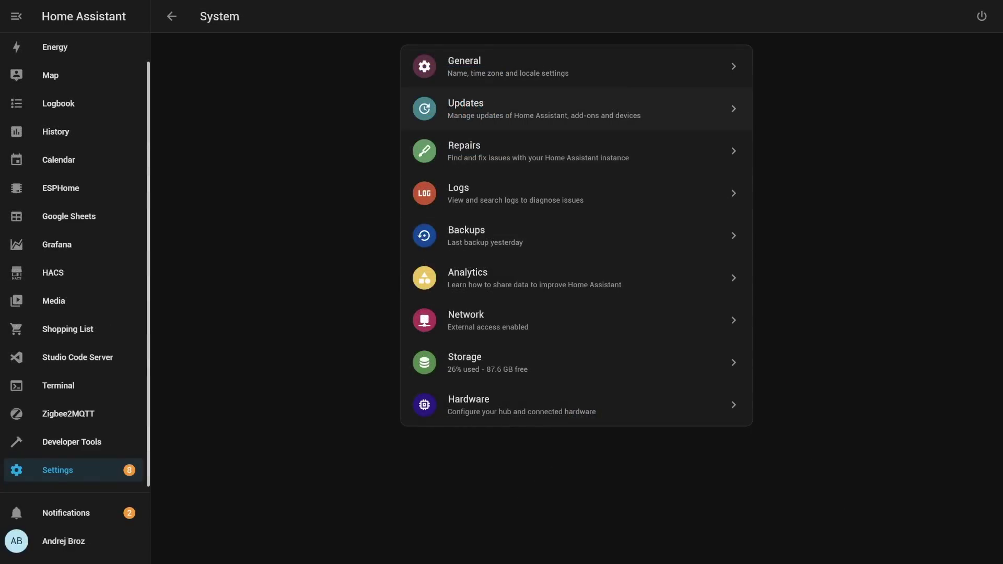
# Review the 7 pending updates, including Core 2023.6.0b5, and the Show skipped updates and Leave beta channel options
pyautogui.click(502, 109)
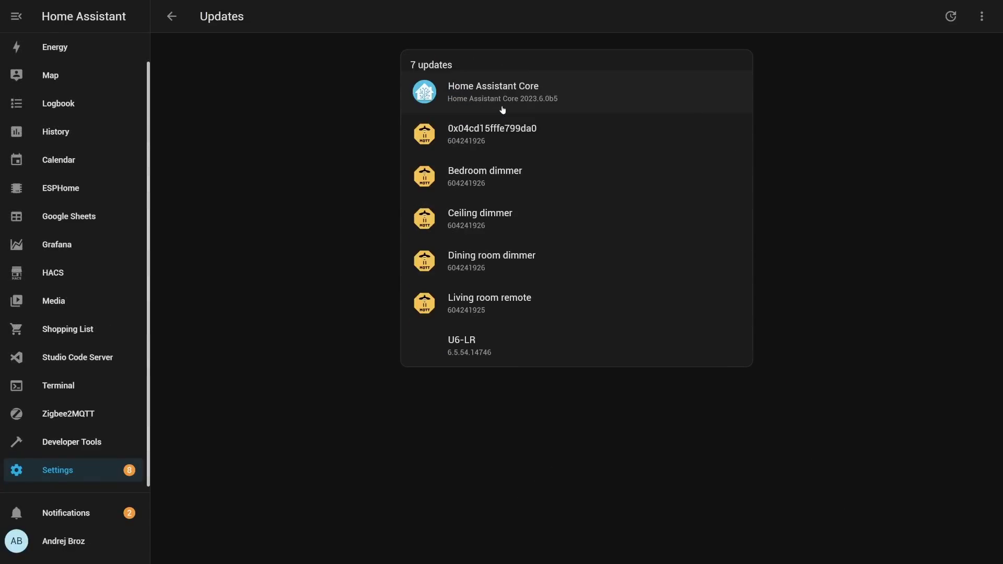
pyautogui.click(982, 15)
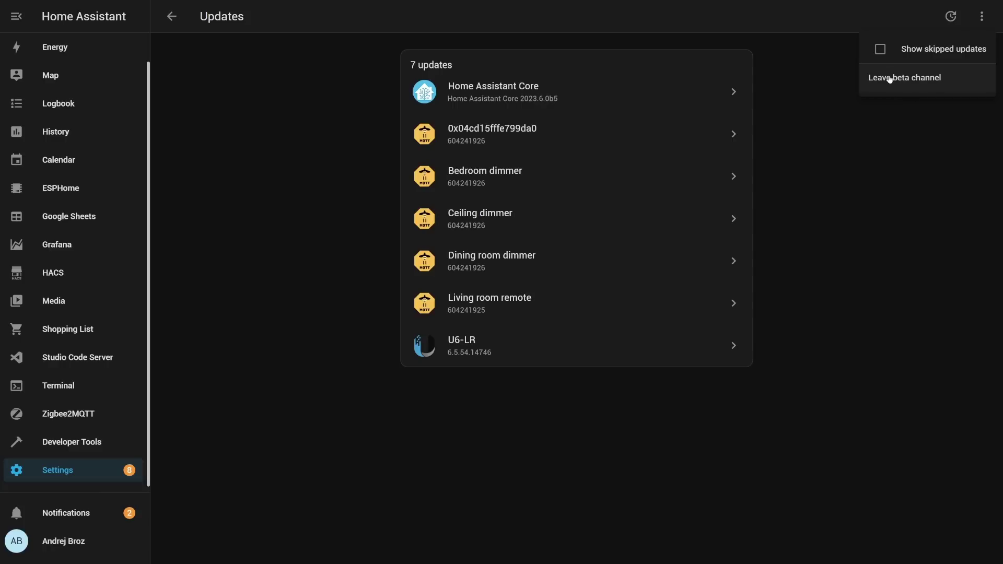
pyautogui.click(889, 136)
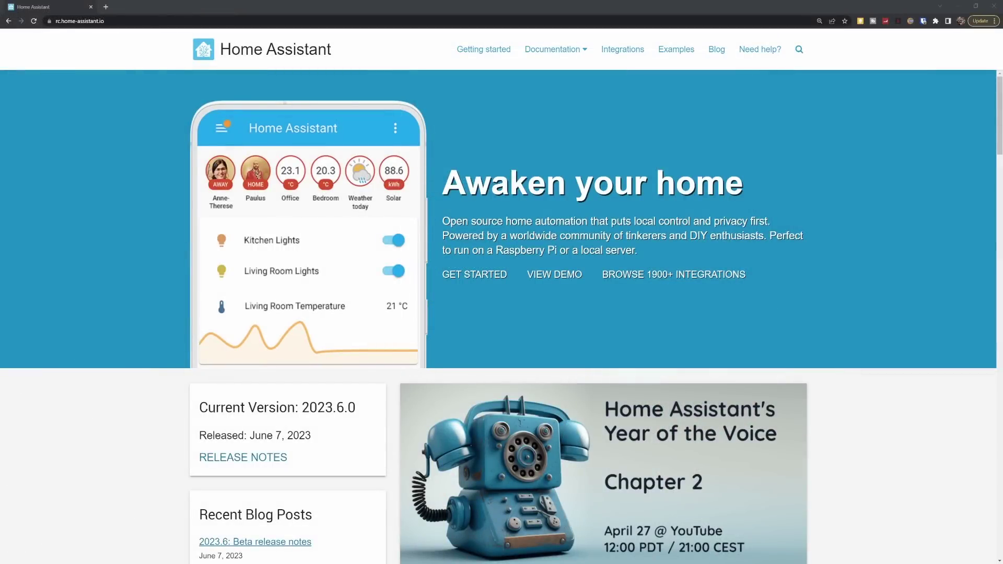
# Open the 2023.6 beta release notes from the homepage and scroll down to the table of contents
pyautogui.click(256, 459)
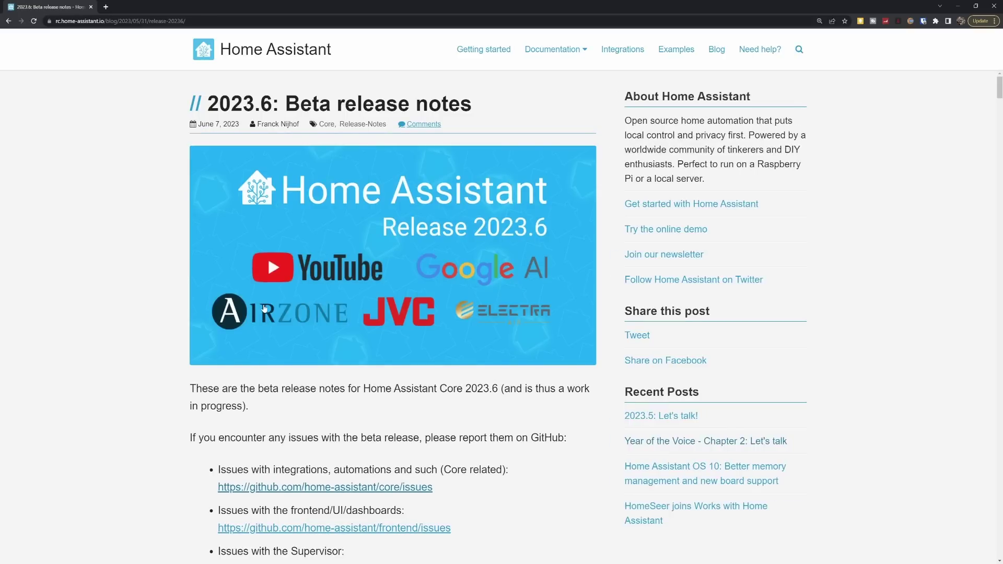
pyautogui.scroll(-12, 264, 309)
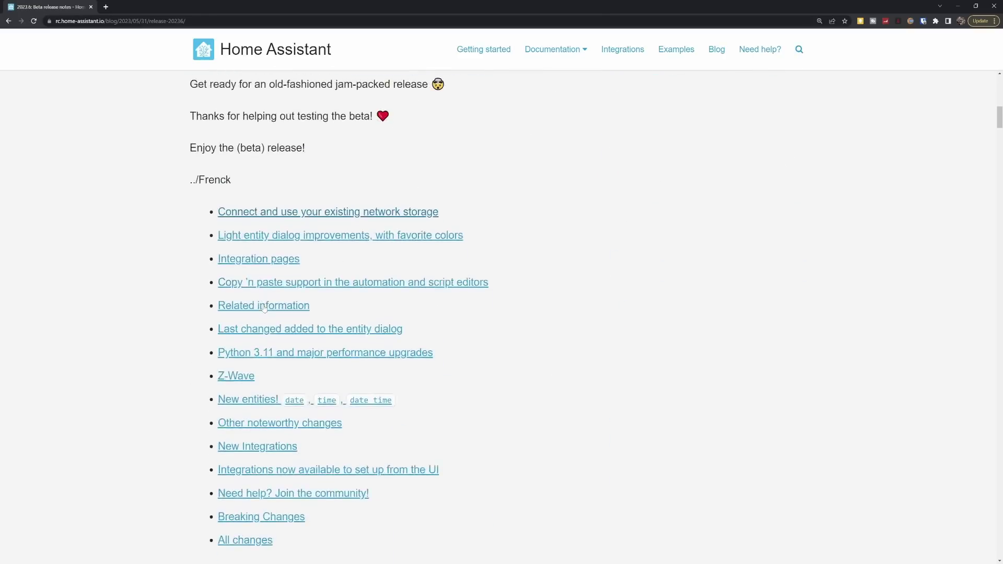
pyautogui.scroll(-9, 264, 309)
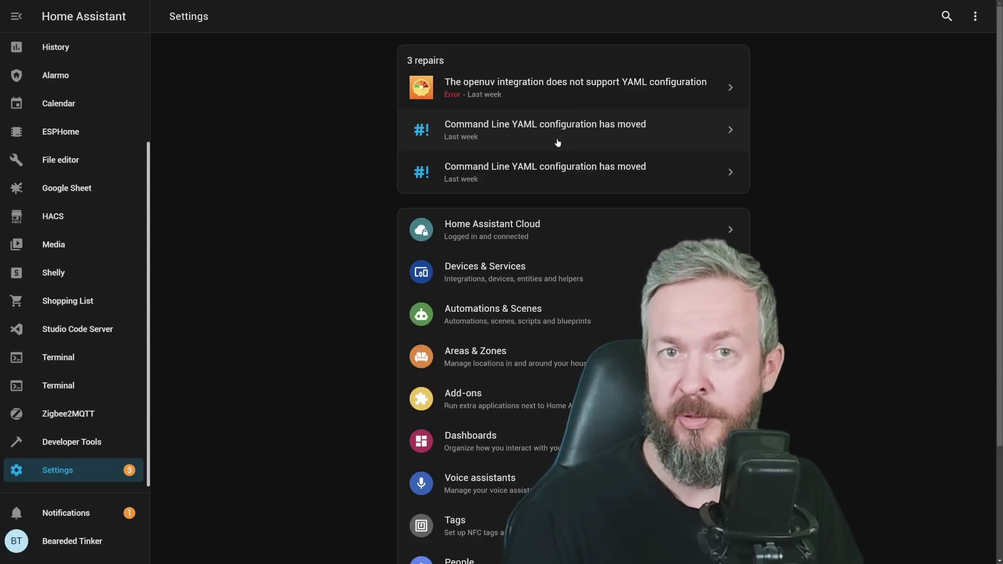
# Go to System > Storage to view disk metrics, then preview adding a network storage with Share usage
pyautogui.scroll(-3, 557, 142)
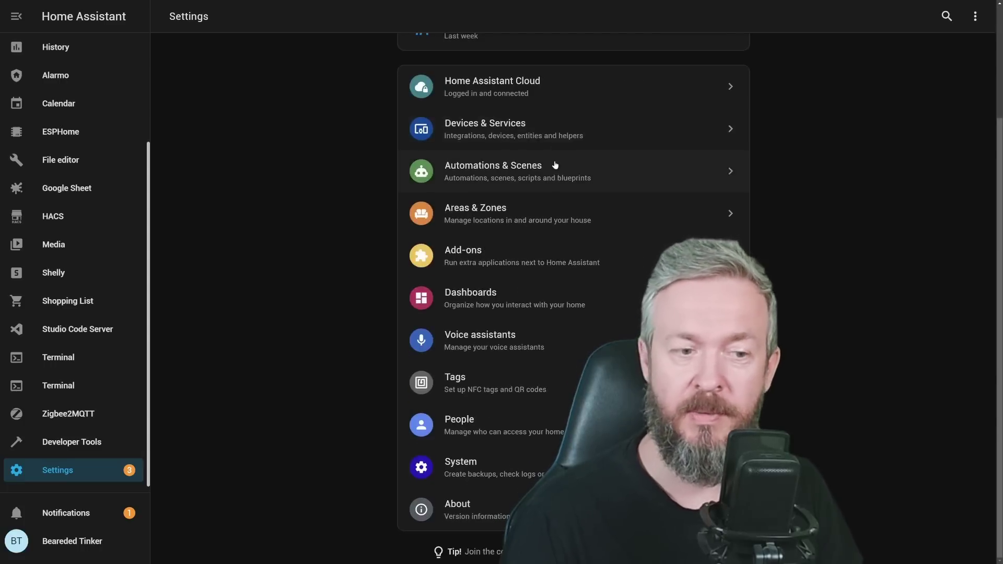
pyautogui.click(488, 479)
pyautogui.click(491, 358)
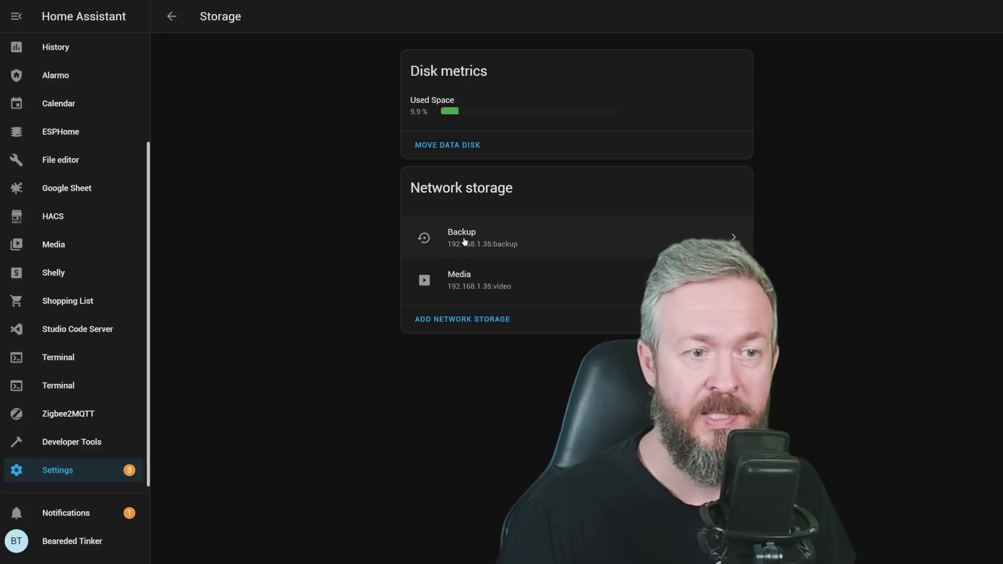
pyautogui.click(453, 318)
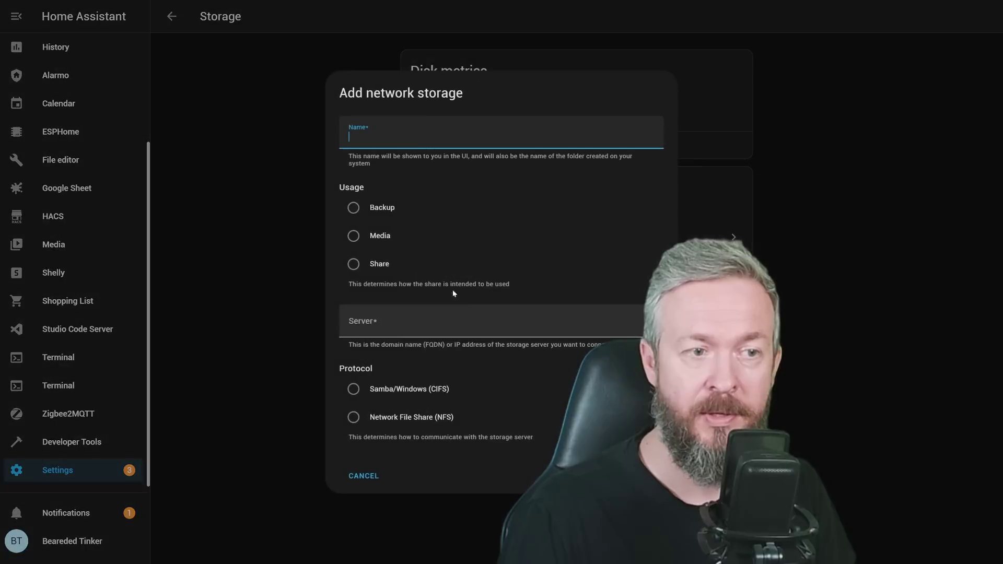
pyautogui.click(377, 266)
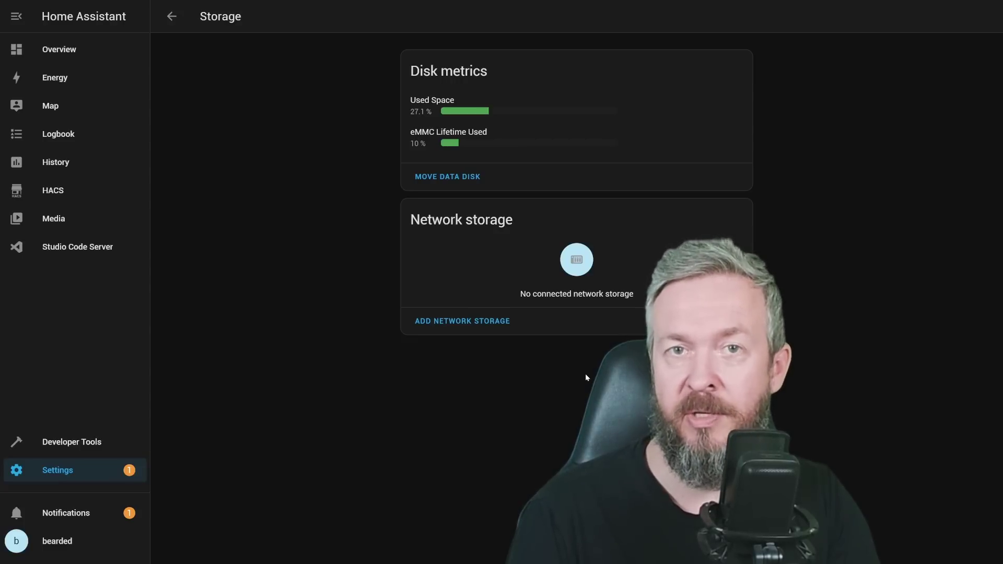
# Start a network storage named 'backup' with Backup usage on server 192.168.1.35, trying CIFS then NFS
pyautogui.click(430, 321)
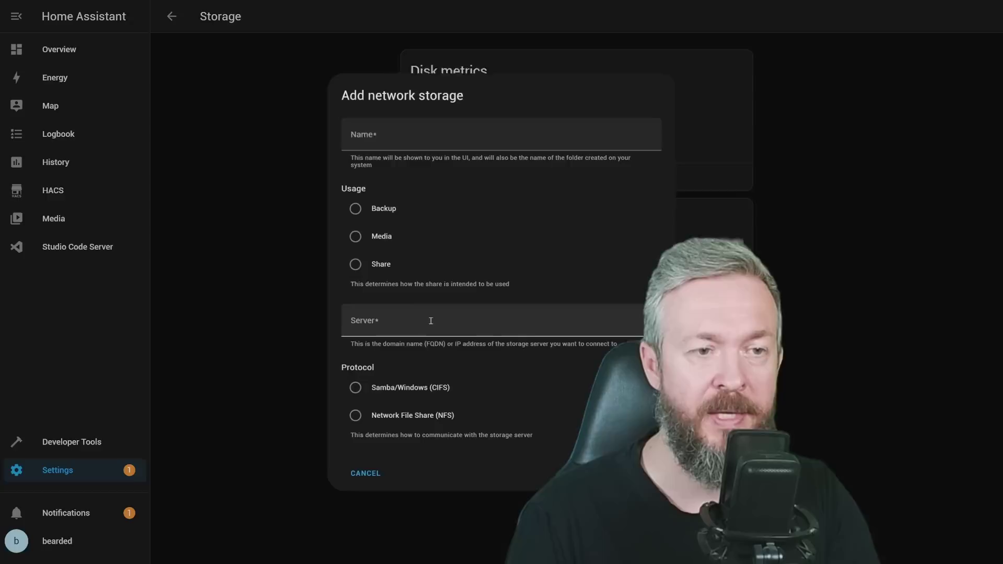
pyautogui.write('b')
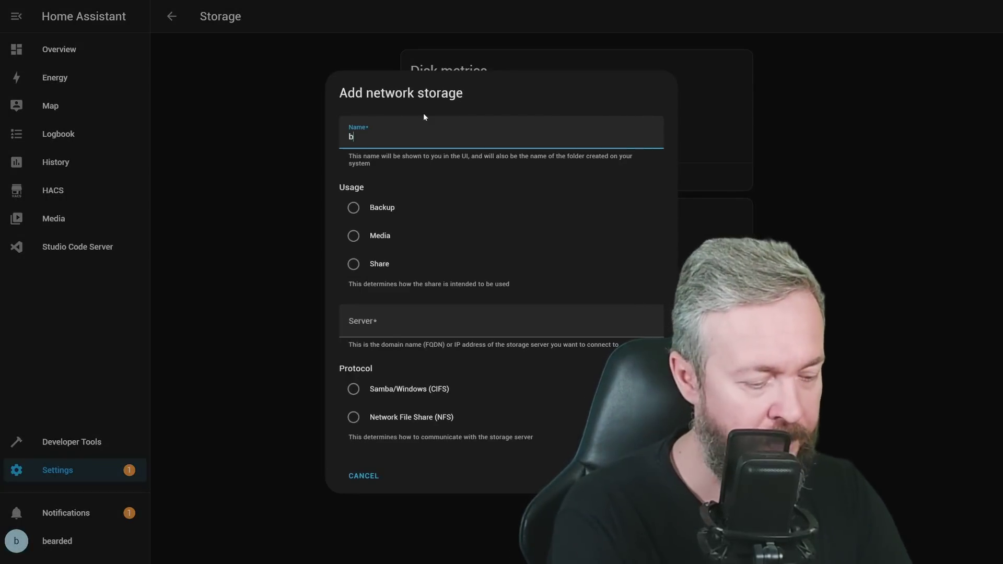
pyautogui.write('ackup')
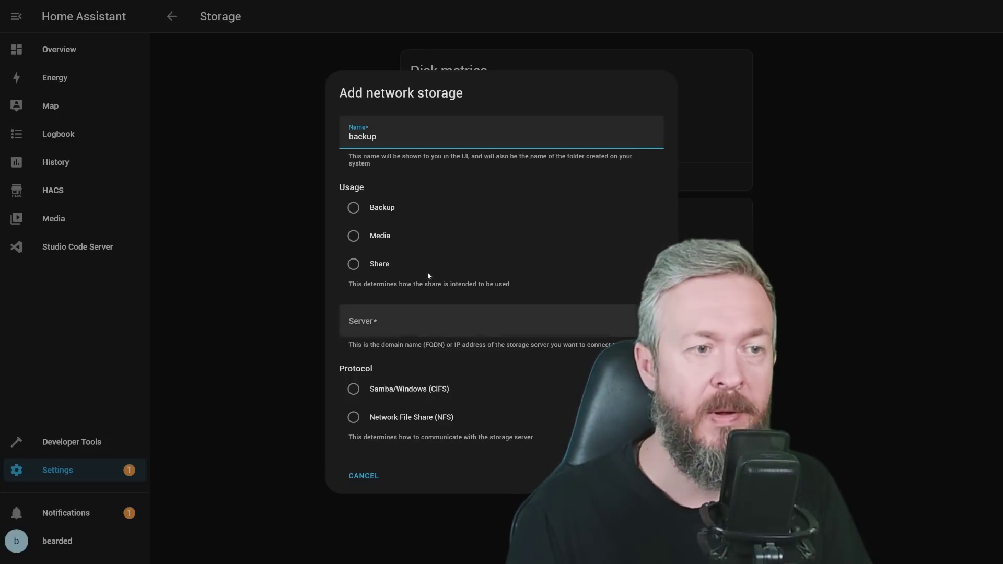
pyautogui.click(359, 214)
pyautogui.click(407, 319)
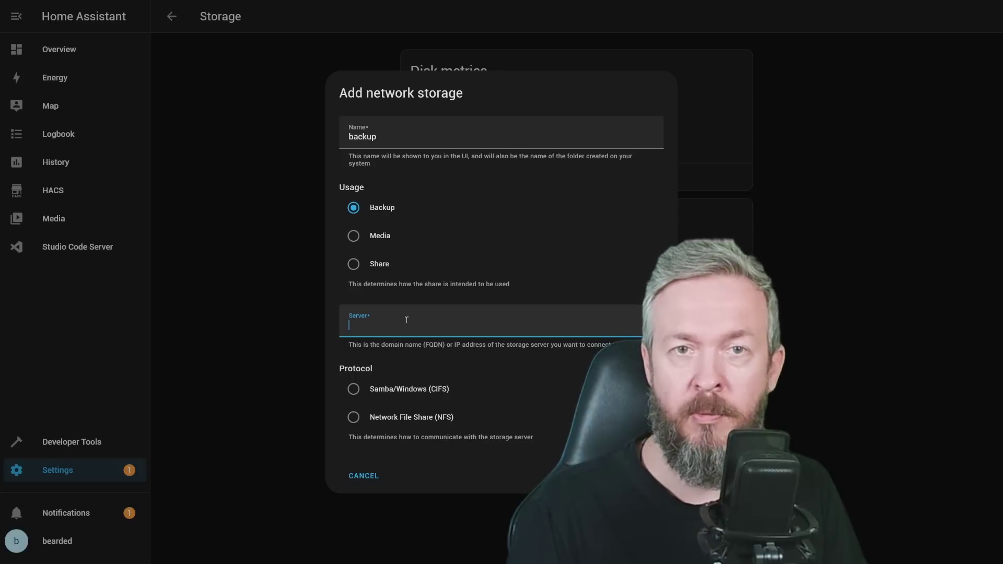
pyautogui.write('192.168.1.35')
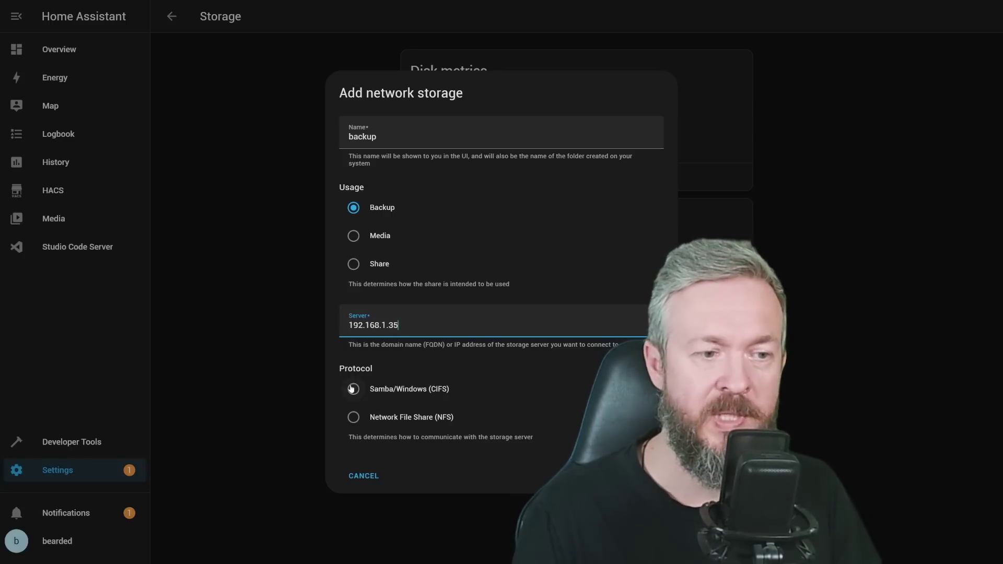
pyautogui.click(353, 389)
pyautogui.click(359, 354)
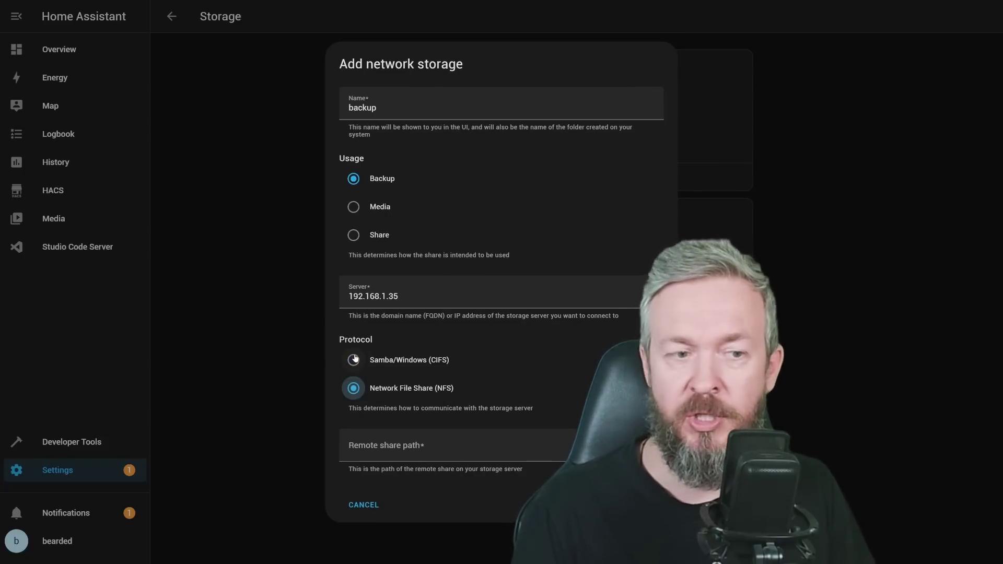
# Switch to Samba/Windows (CIFS), fill remote share 'backup' plus username and password, and connect
pyautogui.click(359, 363)
pyautogui.scroll(-1, 413, 385)
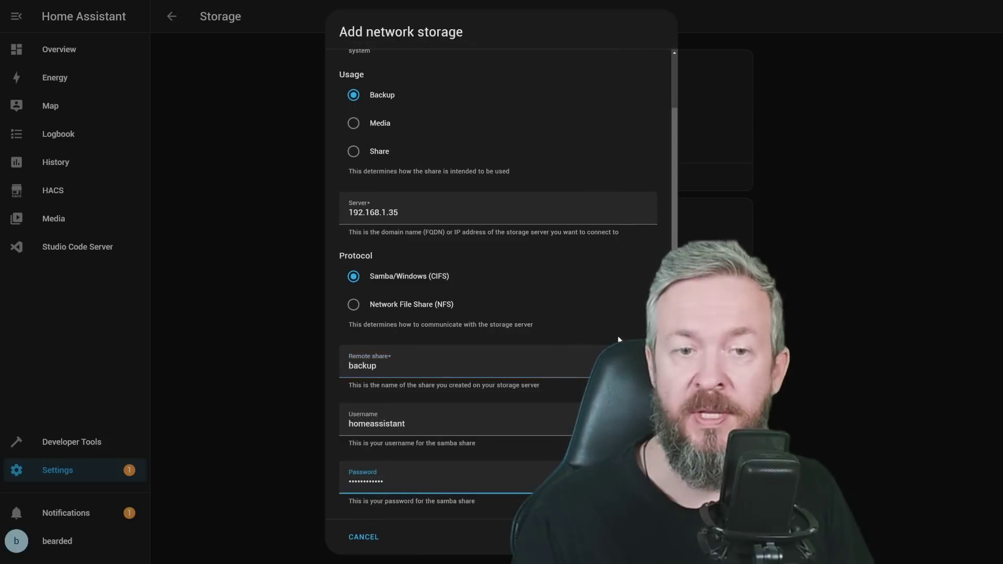
pyautogui.press('Tab')
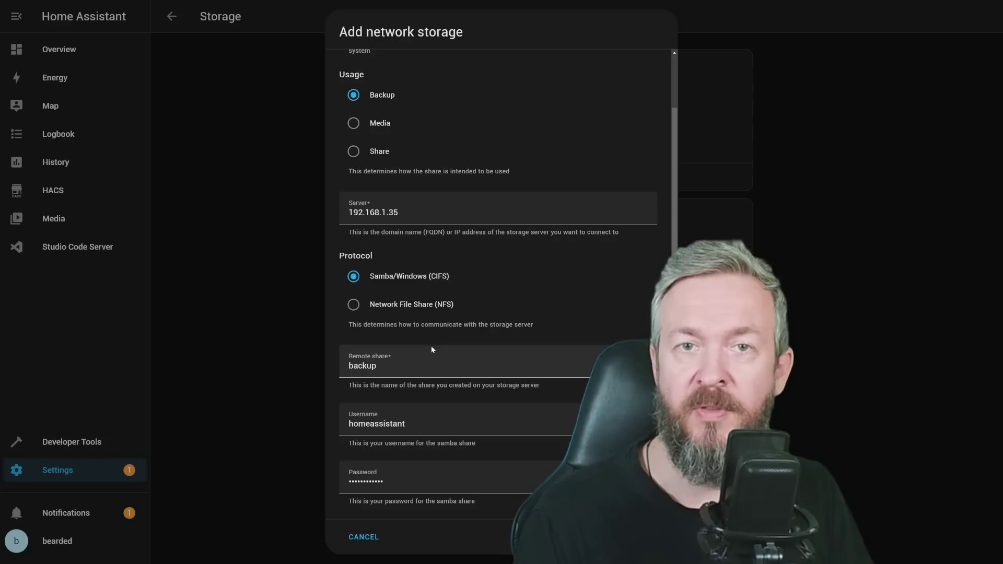
pyautogui.scroll(2, 430, 345)
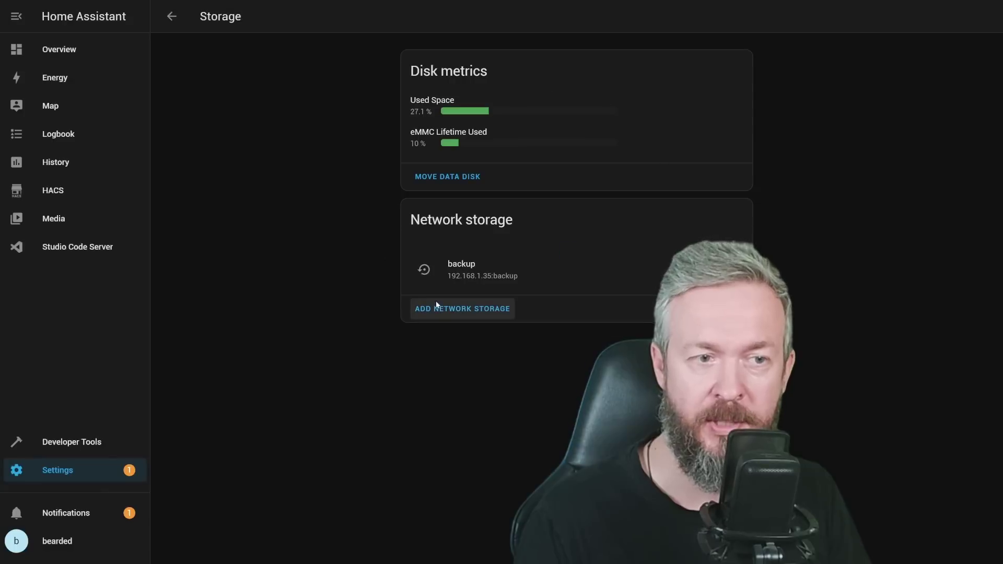
# In System > Backups, change the default backup location to the backup network share
pyautogui.click(631, 275)
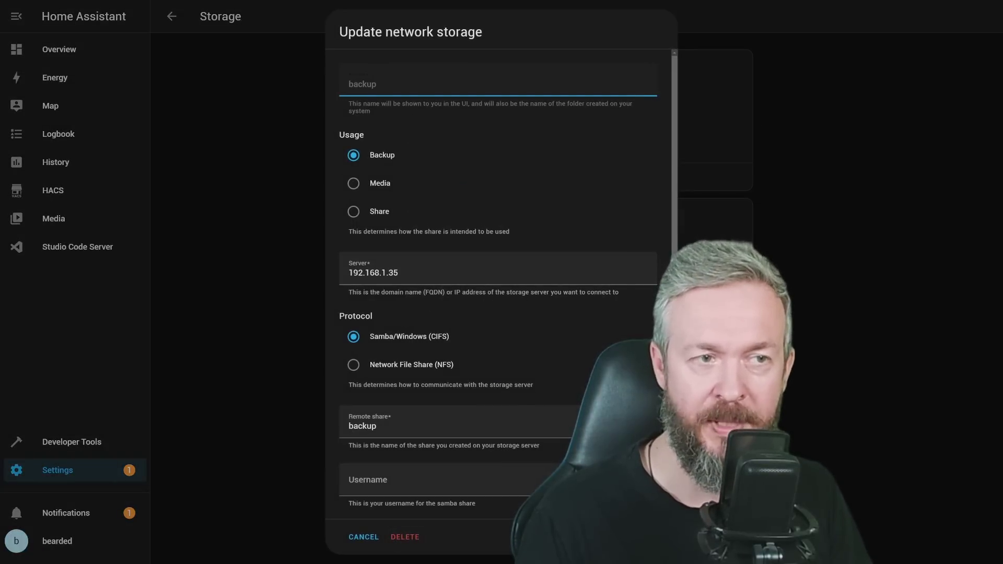
pyautogui.click(364, 543)
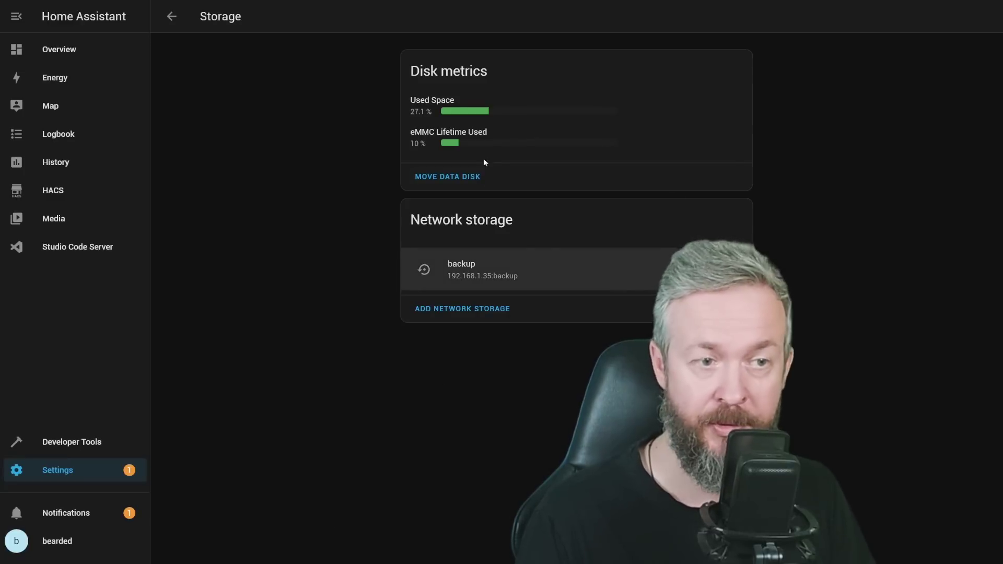
pyautogui.click(77, 469)
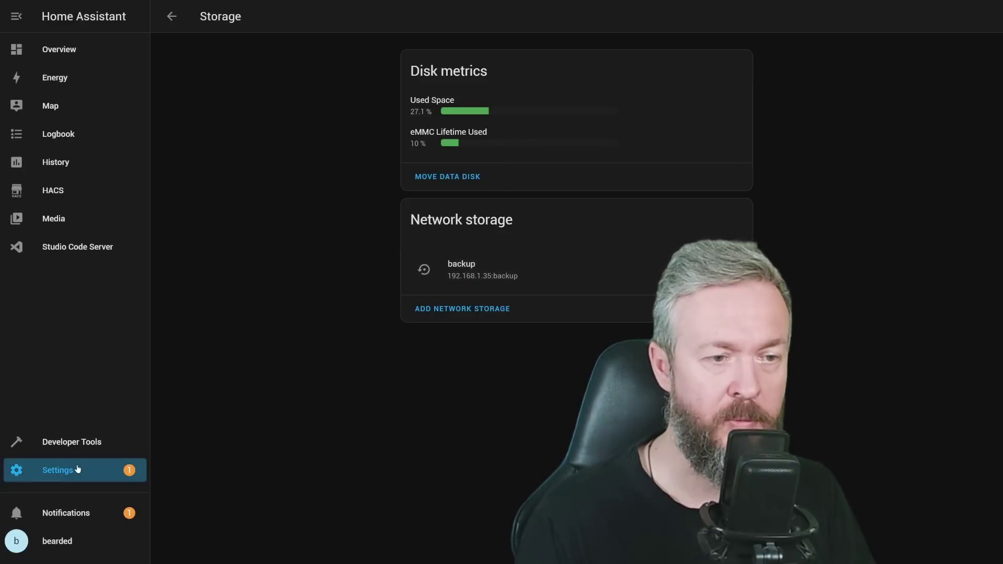
pyautogui.click(468, 526)
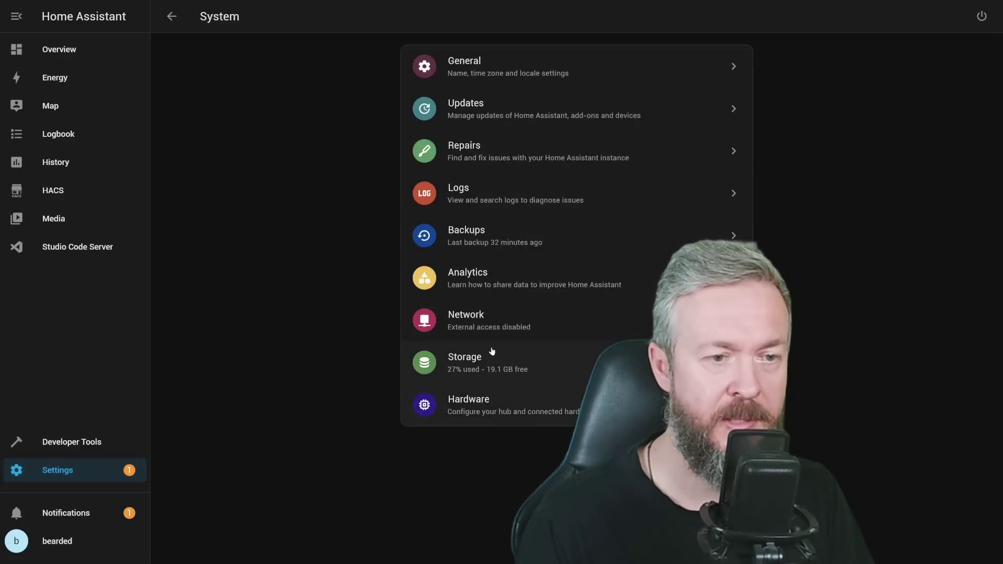
pyautogui.click(498, 230)
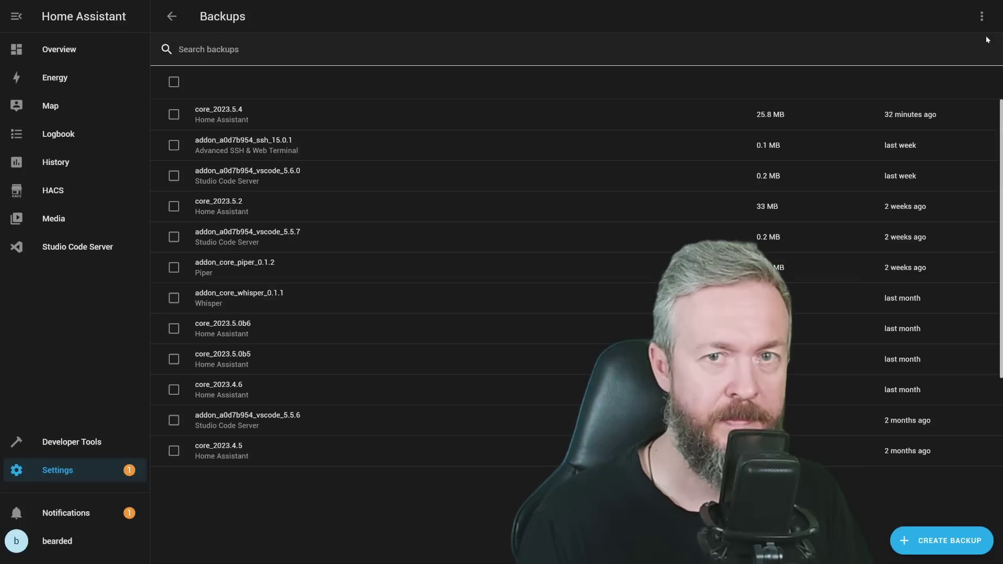
pyautogui.click(981, 16)
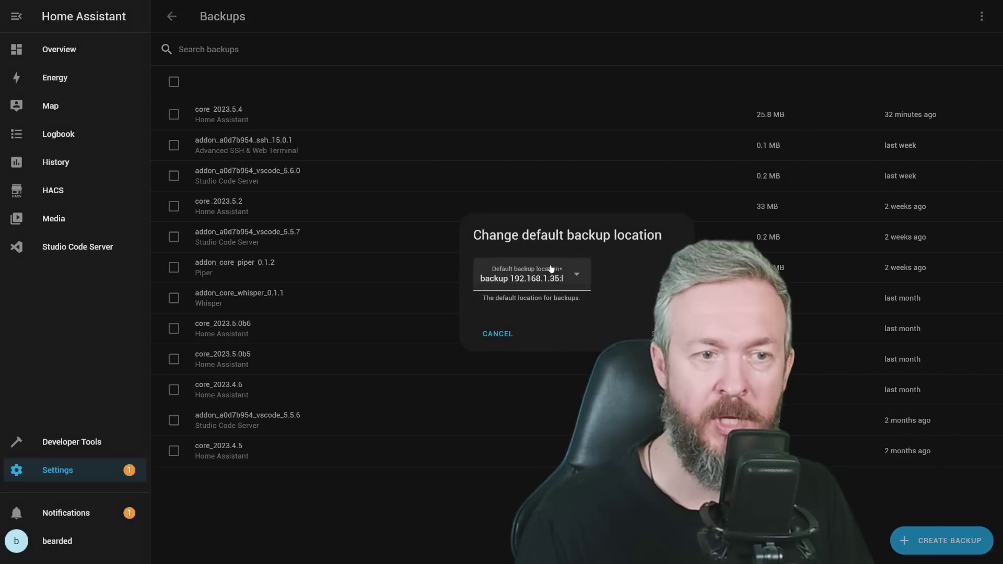
pyautogui.click(575, 281)
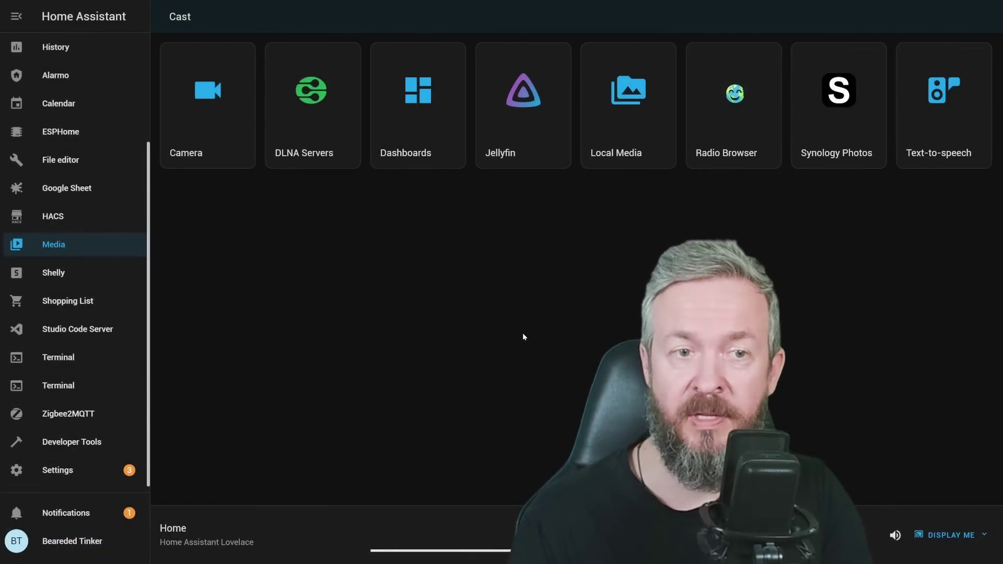
# Browse into Local Media's Media folder in the media browser
pyautogui.click(611, 132)
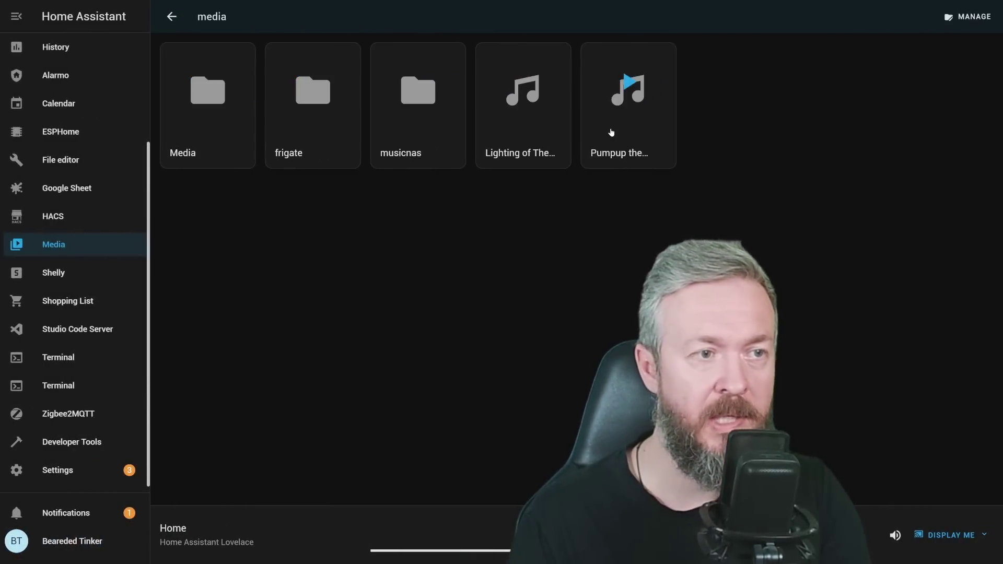
pyautogui.click(221, 107)
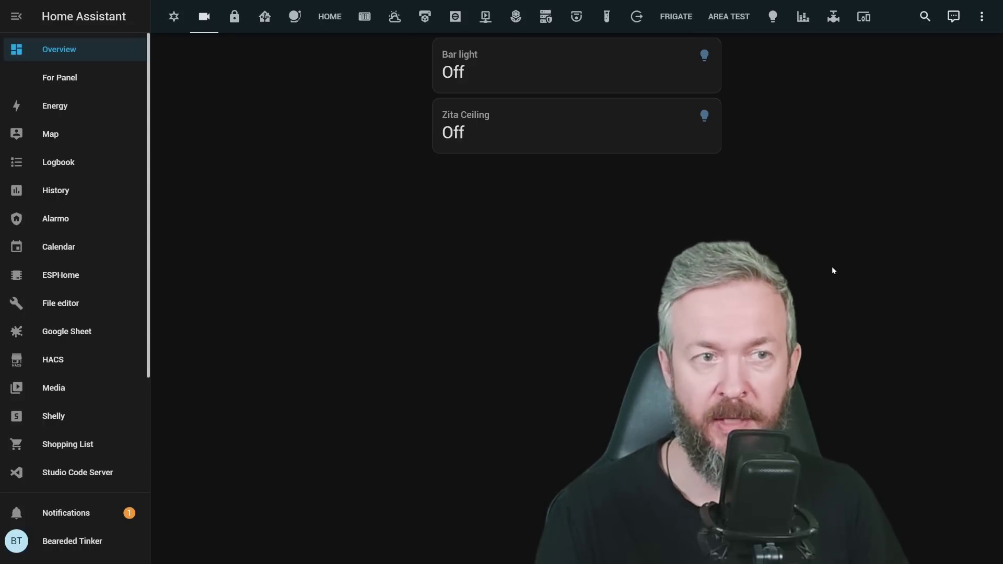
# In the Zita Ceiling light controls, toggle the last-changed time between exact and relative, and show more options
pyautogui.click(475, 129)
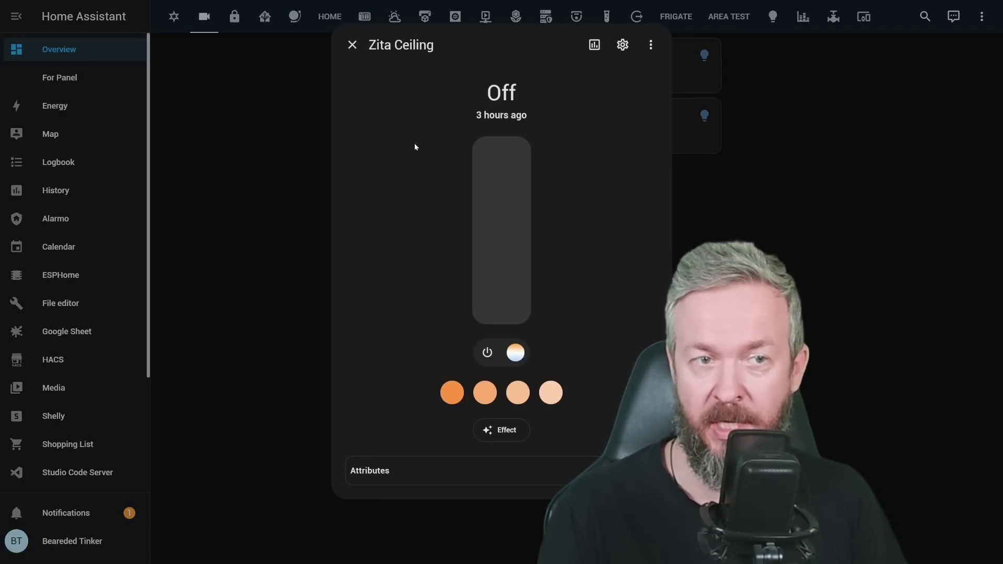
pyautogui.click(496, 116)
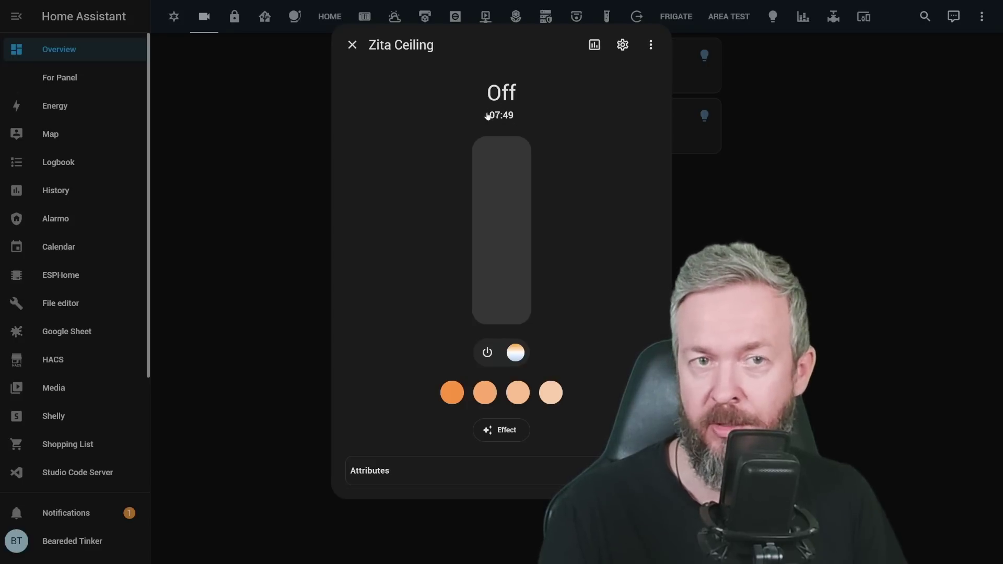
pyautogui.click(496, 117)
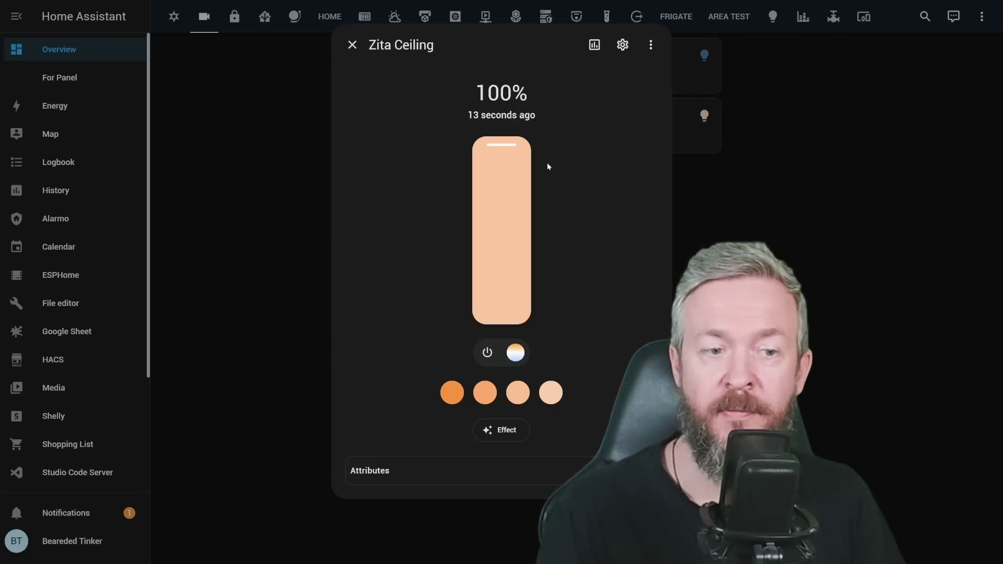
pyautogui.click(649, 46)
# Replace the third favourite colour of Zita Ceiling with a new 2688 K white
pyautogui.click(641, 105)
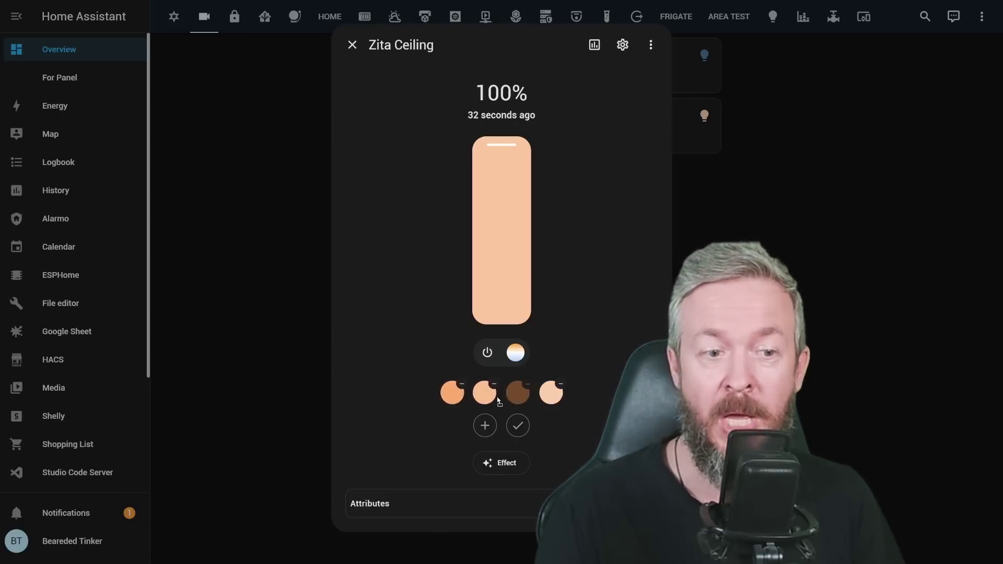
pyautogui.click(525, 385)
pyautogui.click(584, 318)
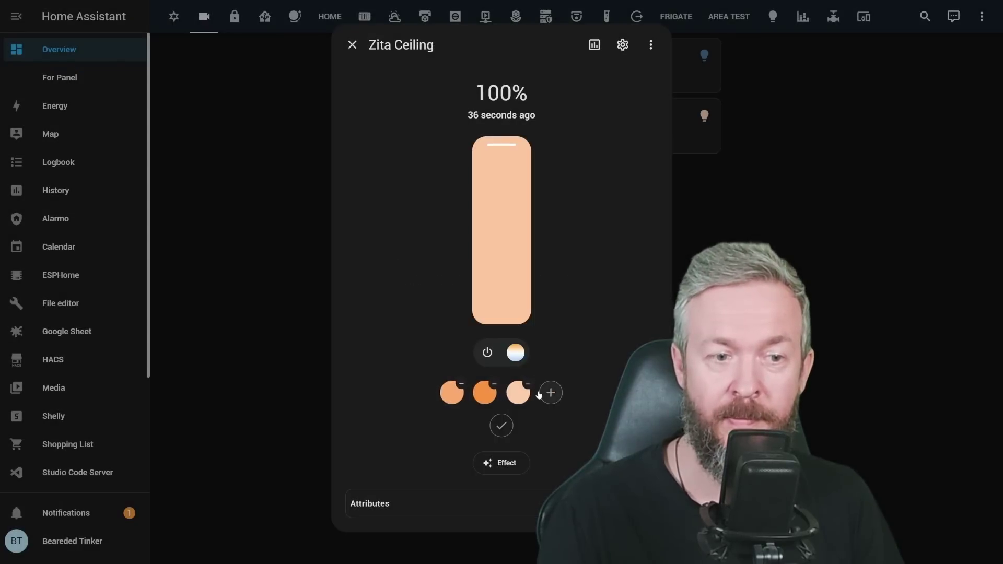
pyautogui.click(546, 393)
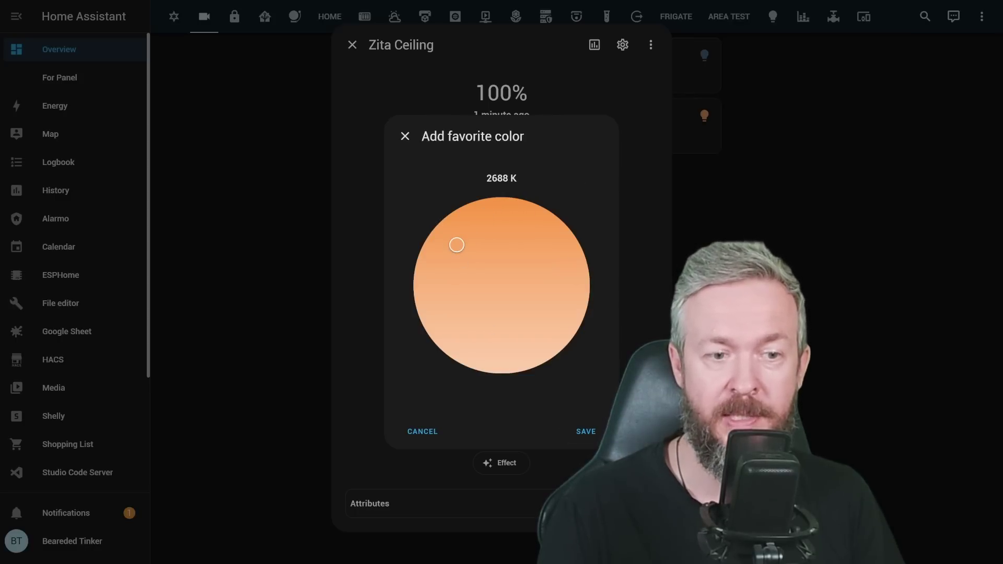
pyautogui.click(586, 431)
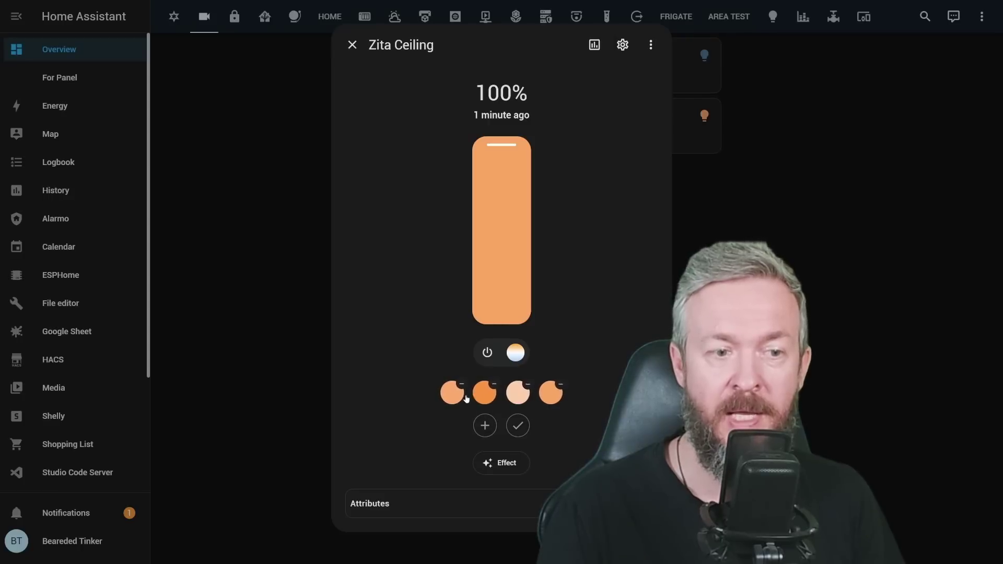
# Drag the favourite colour swatches into a new order and finish editing
pyautogui.moveTo(466, 399); pyautogui.dragTo(449, 402)
pyautogui.moveTo(510, 401); pyautogui.dragTo(486, 404)
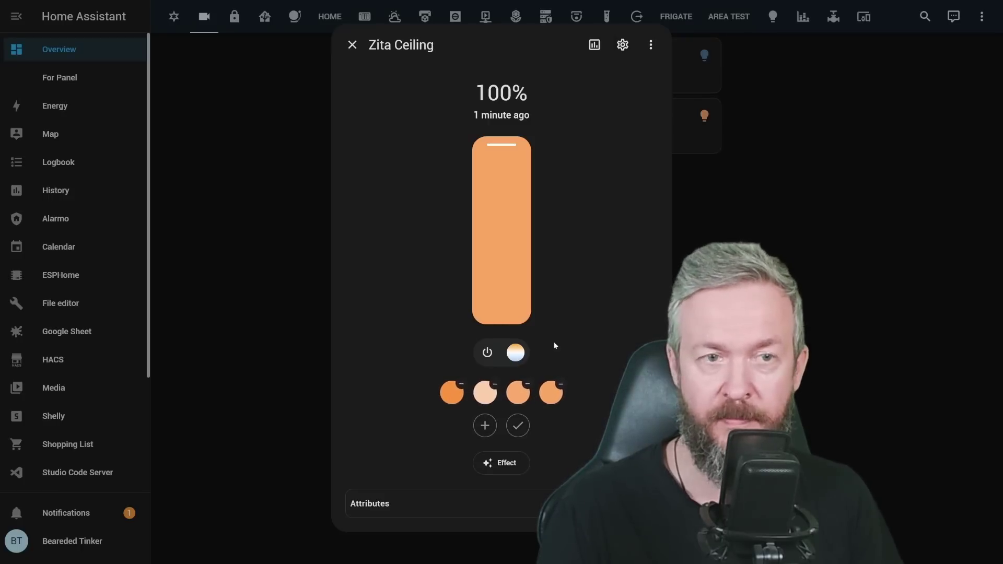
pyautogui.click(375, 78)
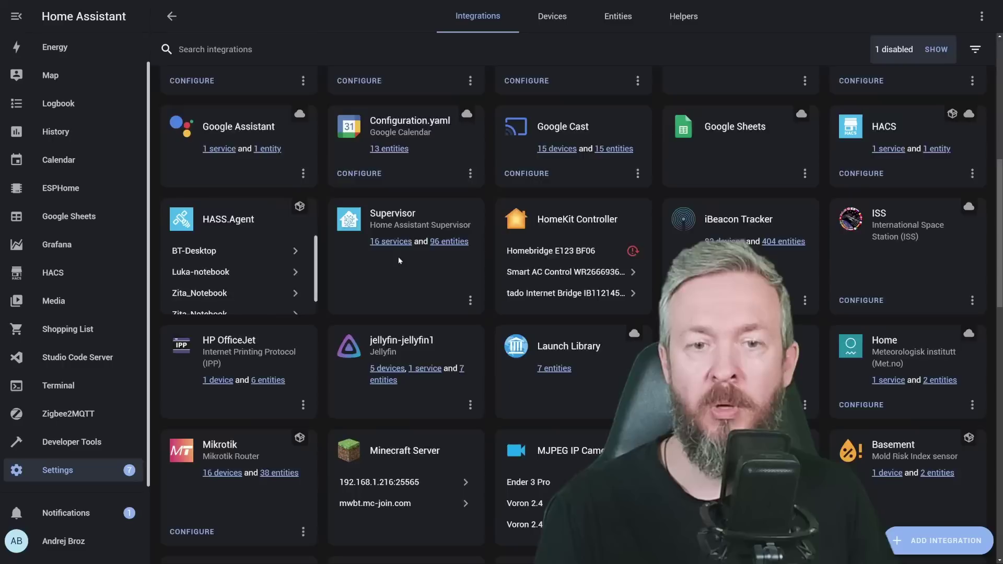
# Scroll through all the integration cards and back up to the discovered Google Home entries
pyautogui.scroll(-3, 398, 256)
pyautogui.scroll(-12, 393, 268)
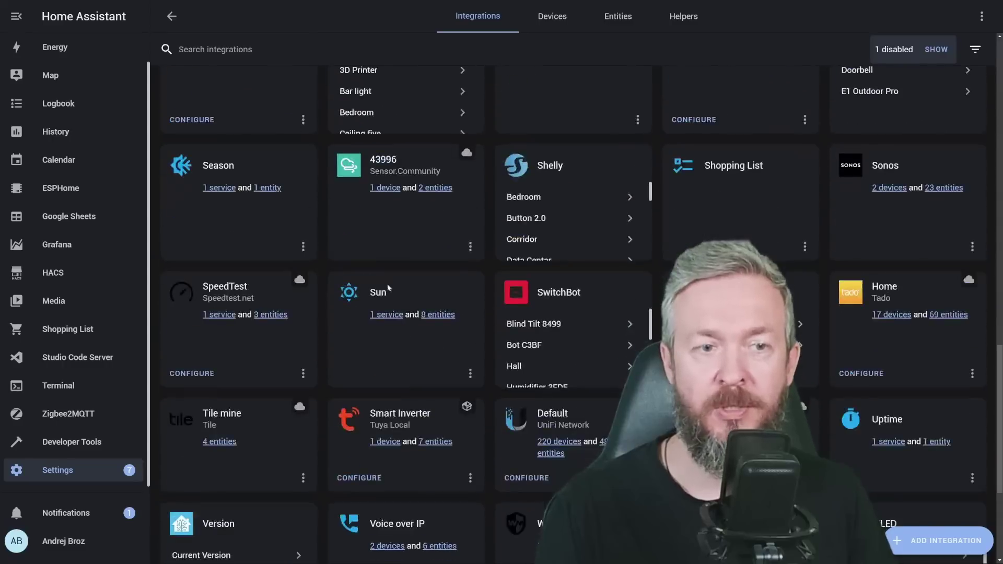
pyautogui.scroll(-1, 387, 289)
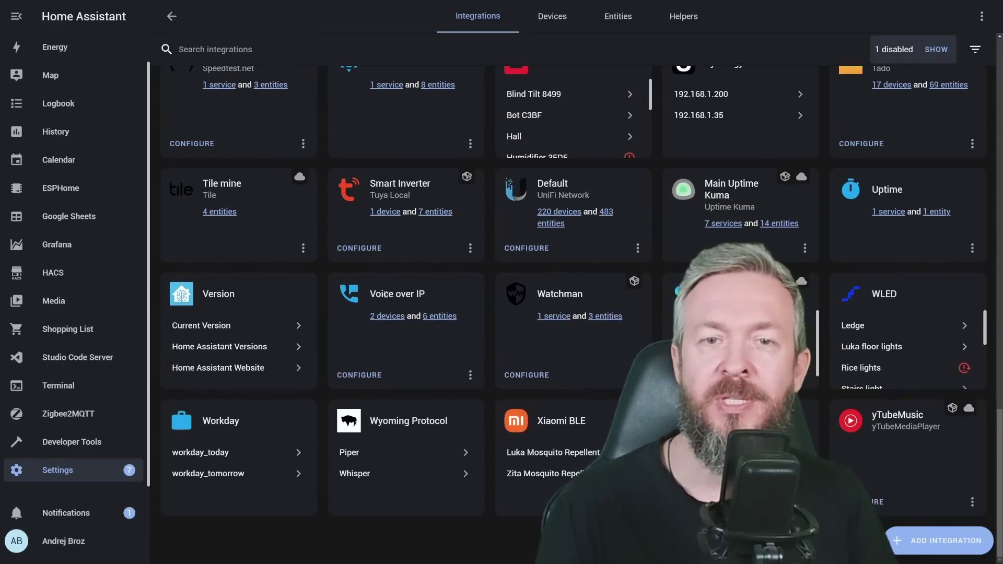
pyautogui.scroll(4, 385, 294)
pyautogui.scroll(2, 412, 295)
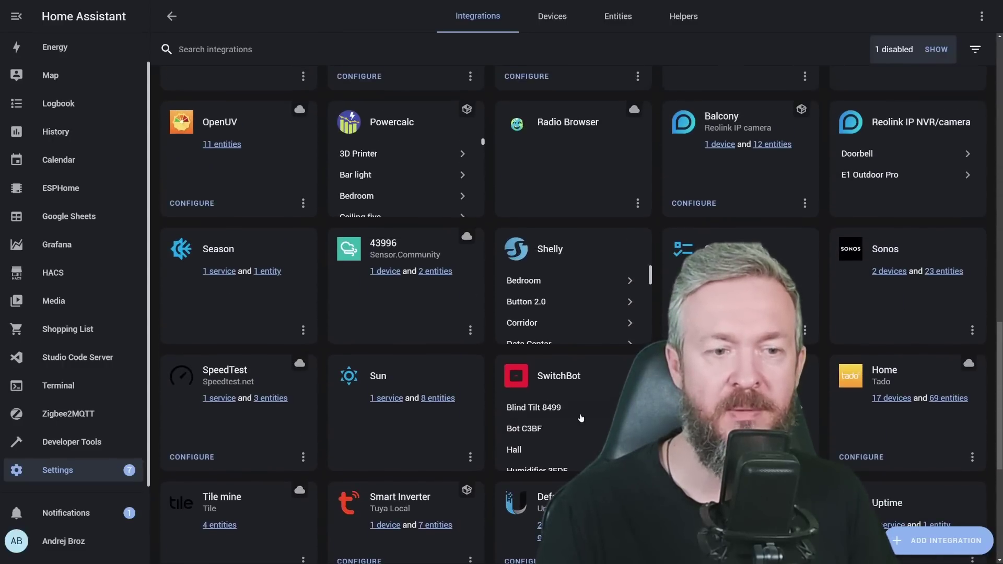
pyautogui.scroll(-5, 577, 418)
pyautogui.scroll(5, 574, 415)
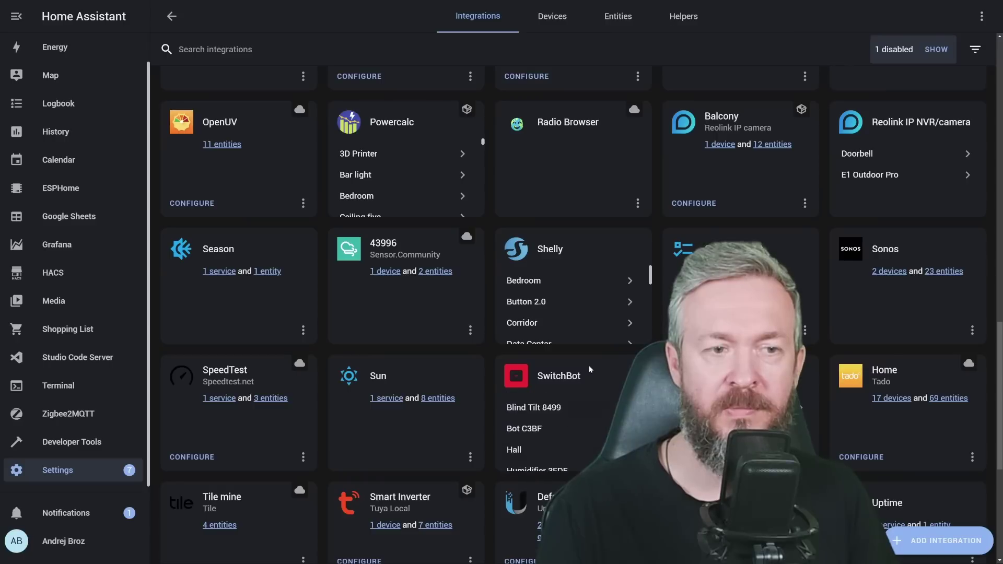
pyautogui.scroll(-10, 400, 194)
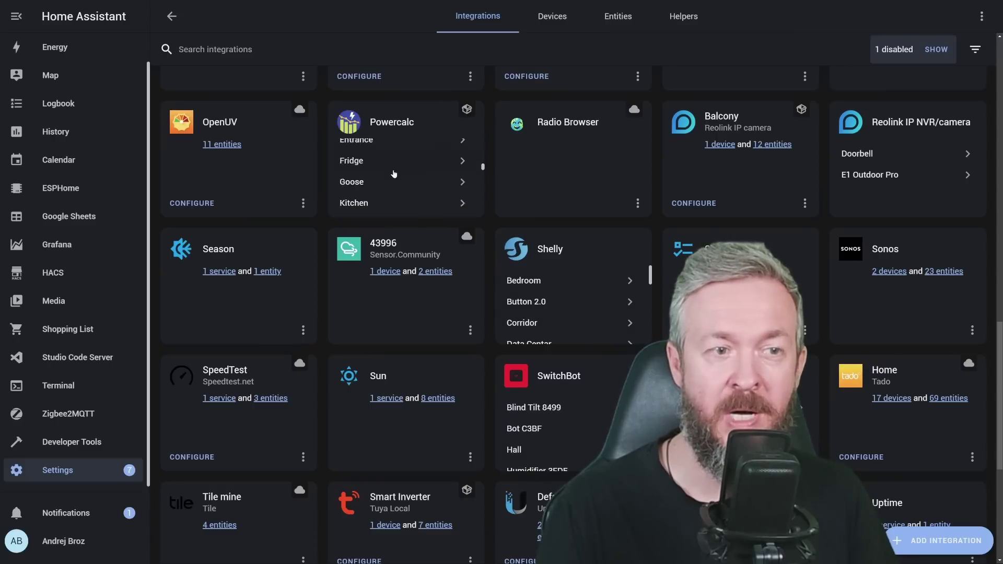
pyautogui.scroll(-6, 396, 302)
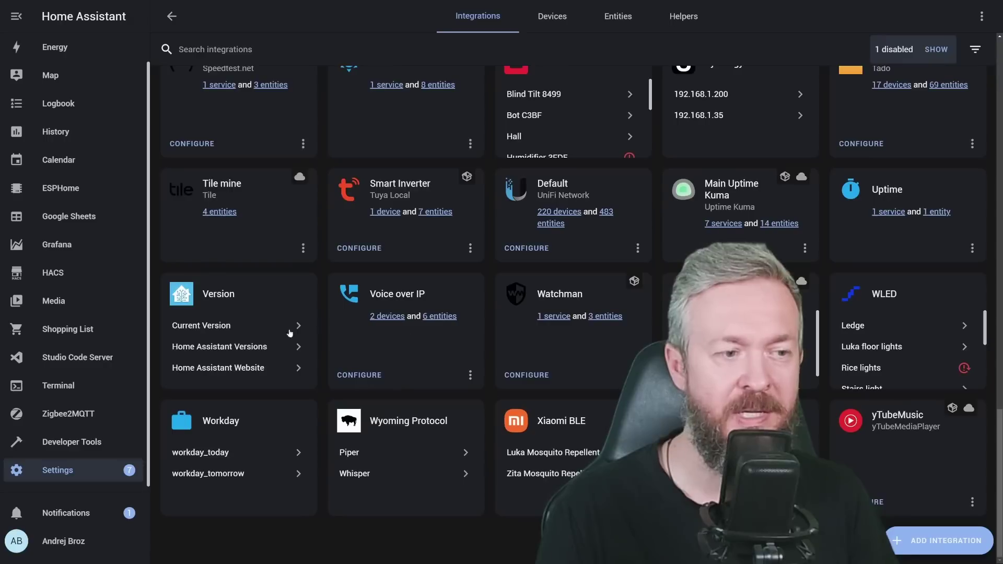
pyautogui.scroll(-5, 883, 335)
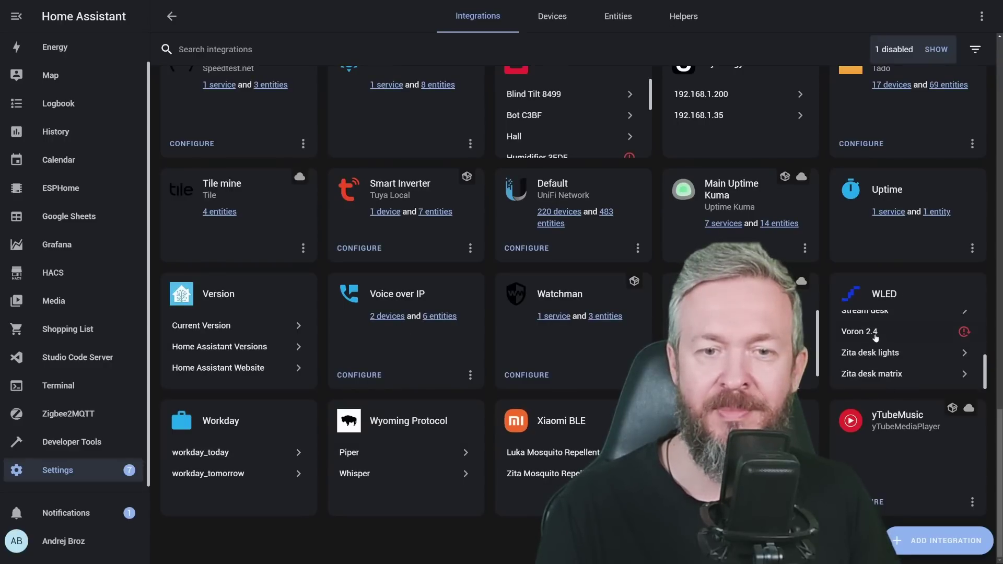
pyautogui.scroll(5, 875, 338)
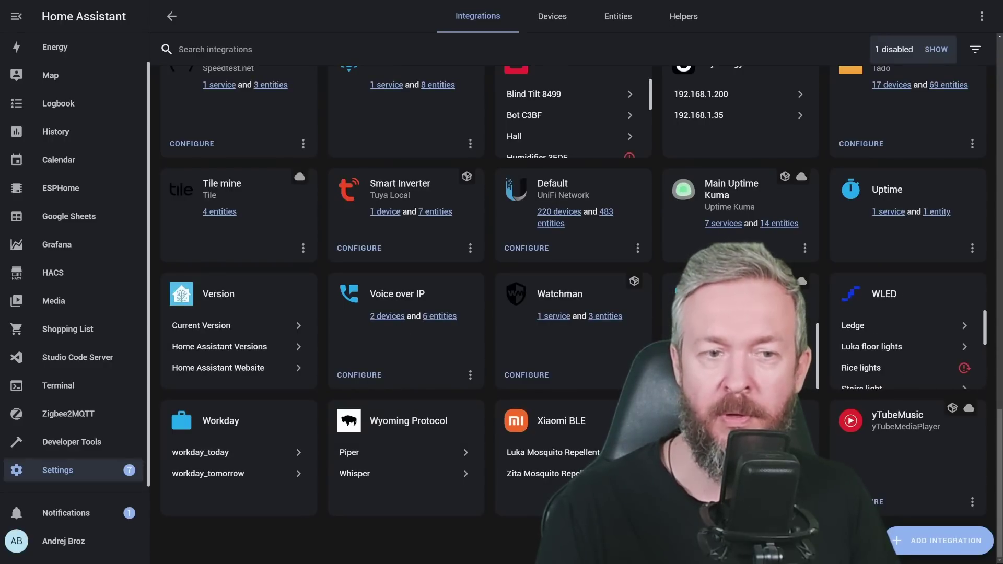
pyautogui.scroll(20, 585, 355)
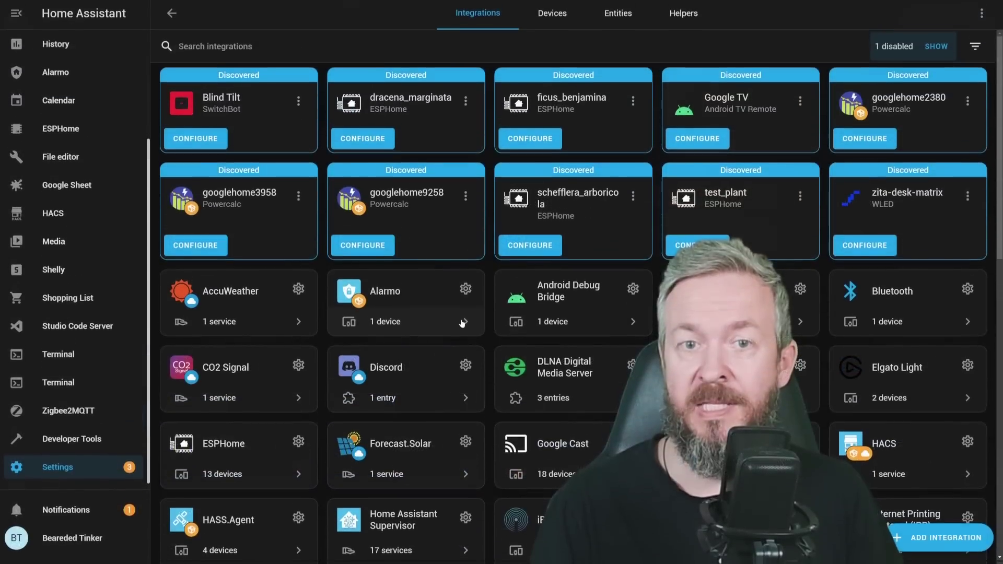
# Scroll through the compact integration cards, noting device counts and SwitchBot and WLED Retrying setup warnings
pyautogui.scroll(-8, 462, 327)
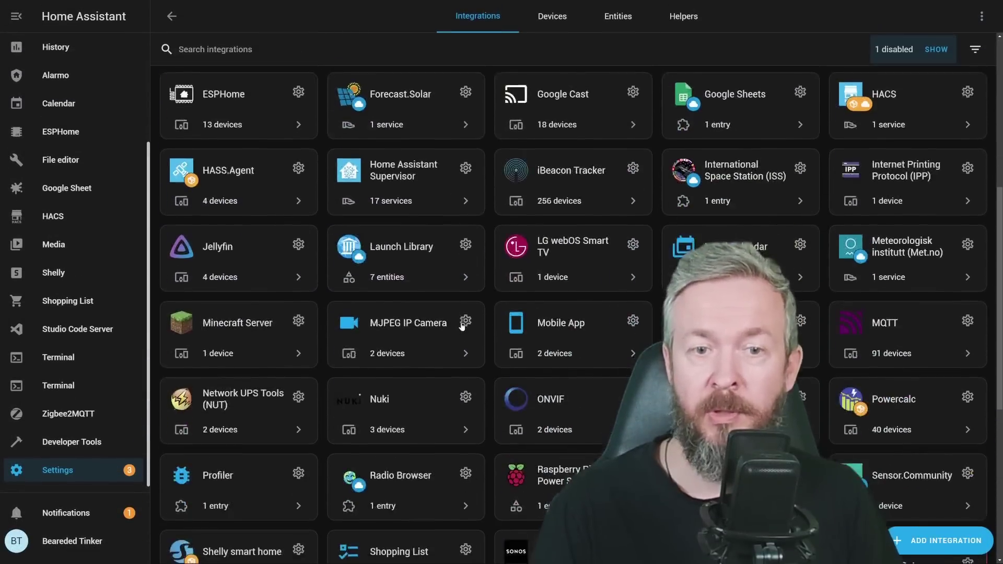
pyautogui.scroll(-7, 461, 326)
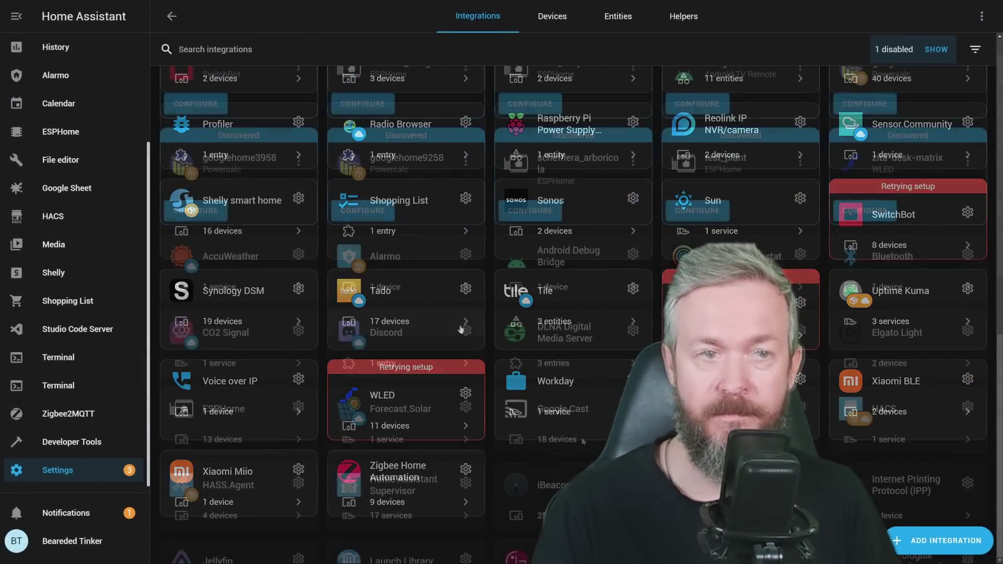
pyautogui.scroll(-4, 550, 410)
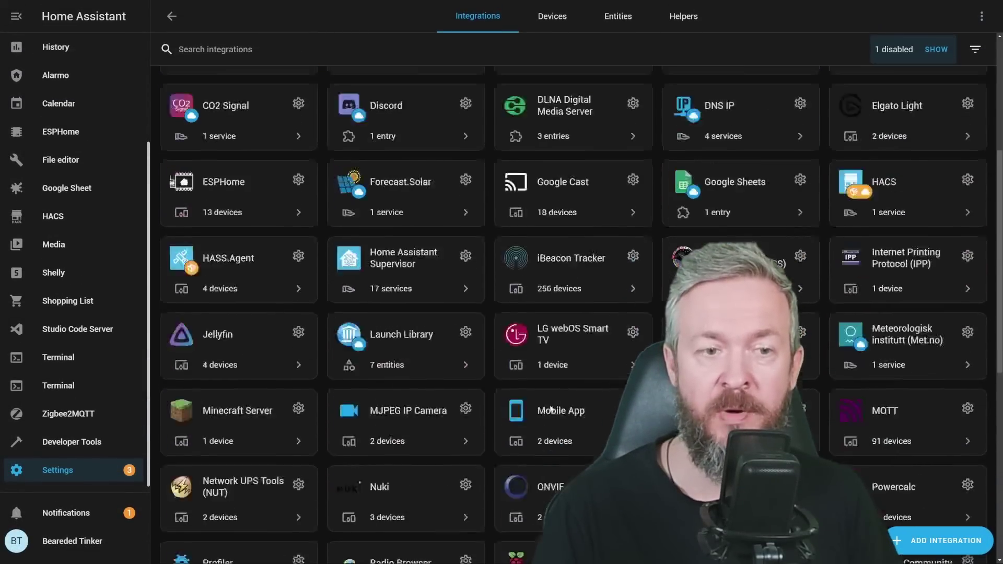
pyautogui.scroll(-8, 551, 409)
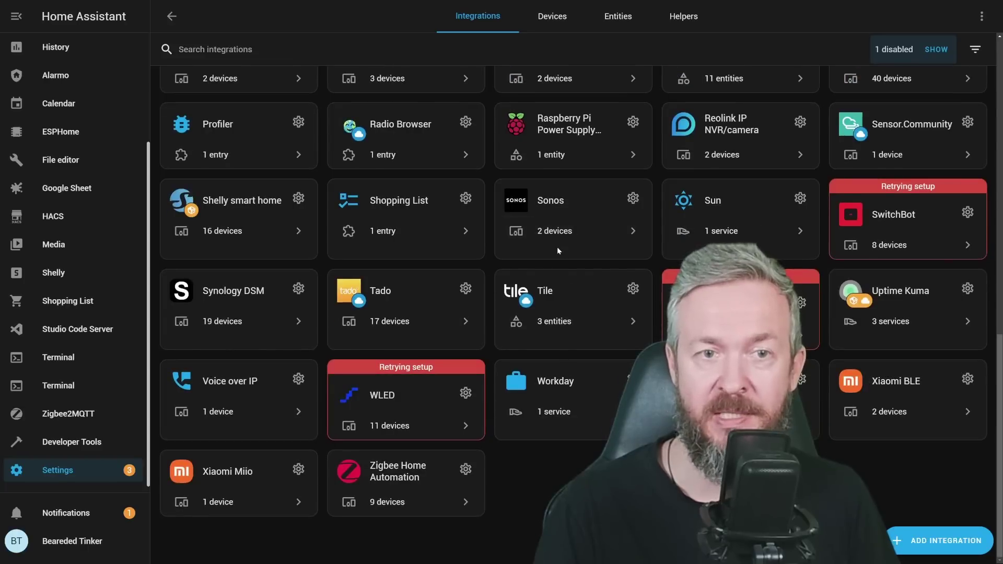
pyautogui.scroll(2, 557, 247)
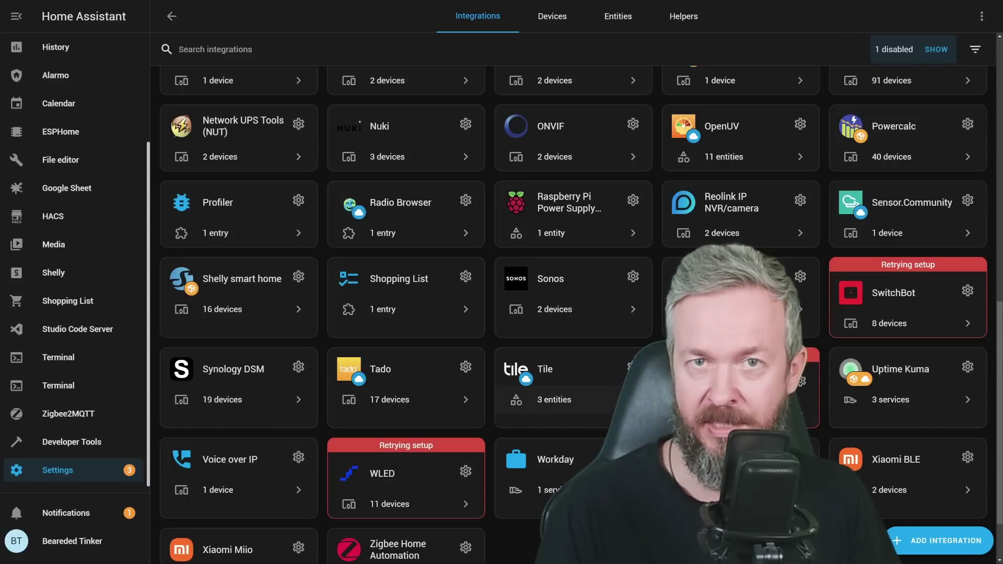
pyautogui.scroll(8, 362, 232)
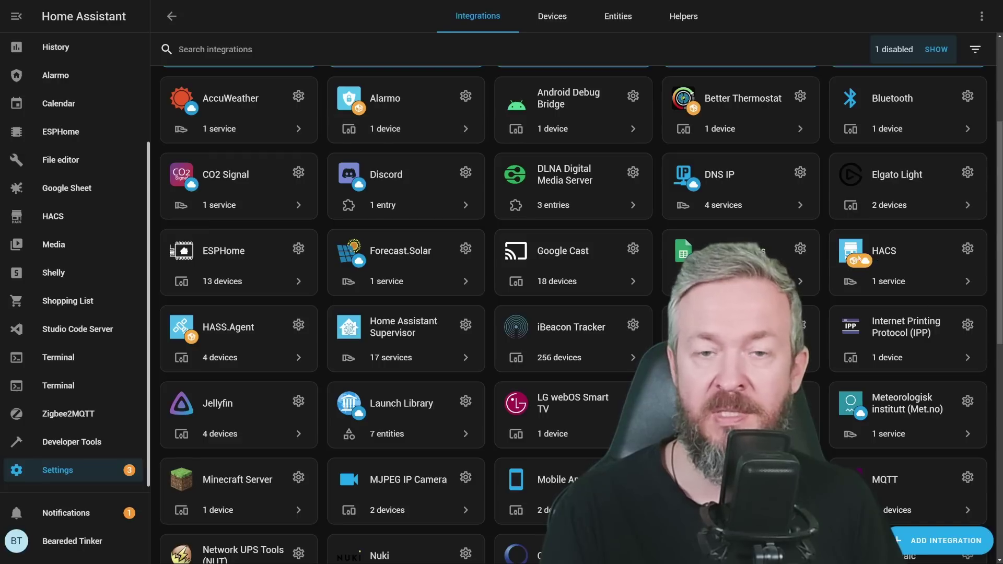
pyautogui.scroll(-3, 842, 271)
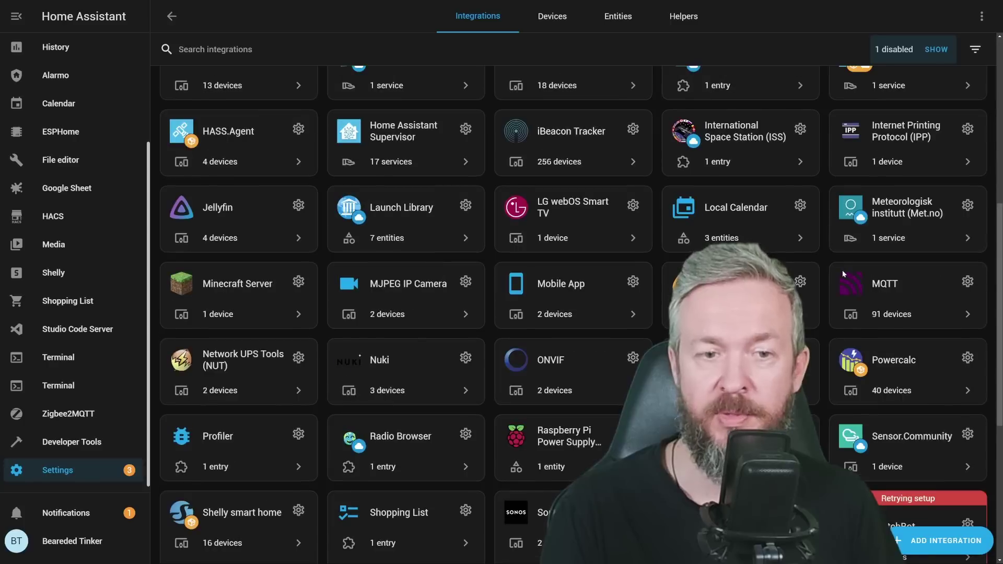
pyautogui.scroll(-4, 842, 271)
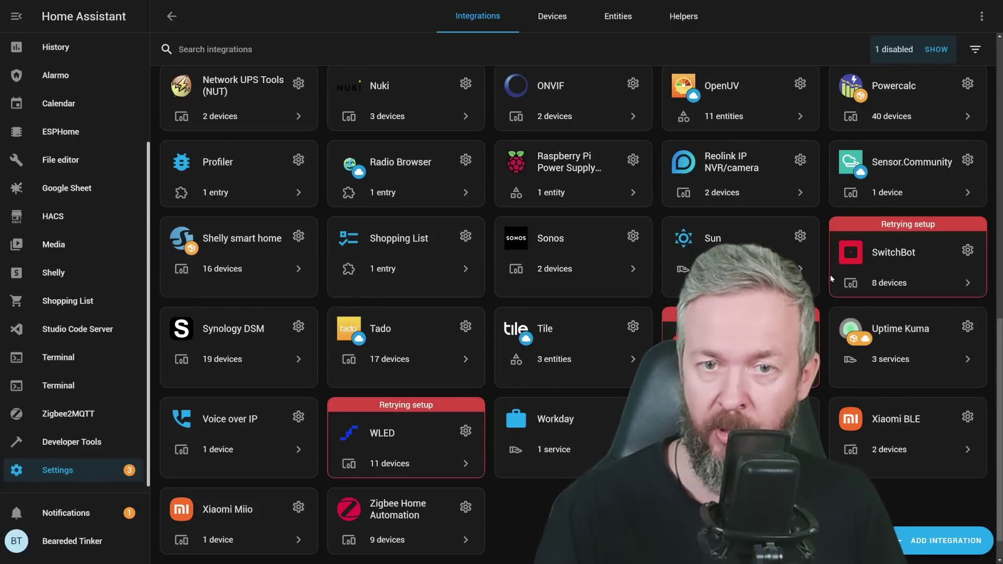
pyautogui.click(885, 282)
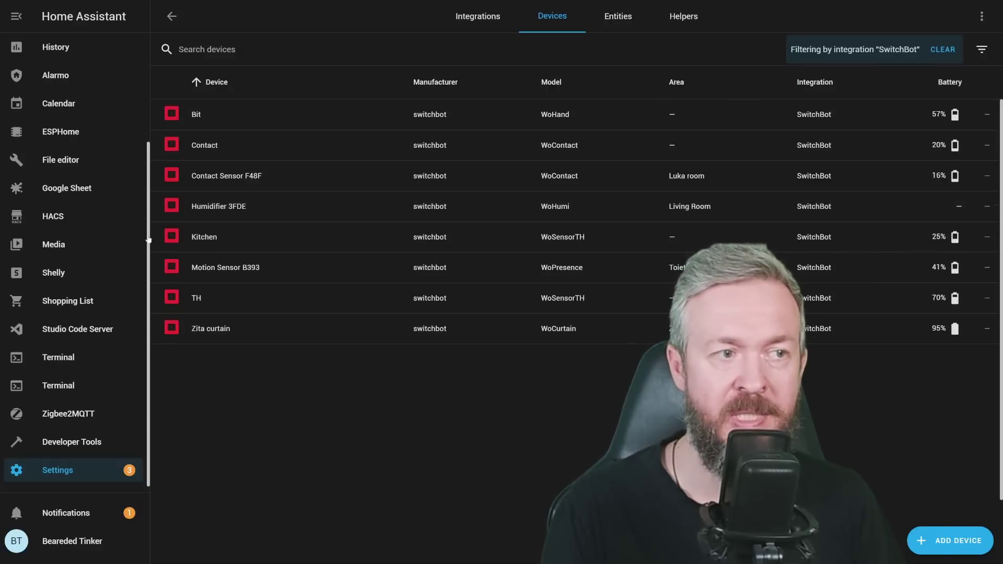
pyautogui.click(221, 178)
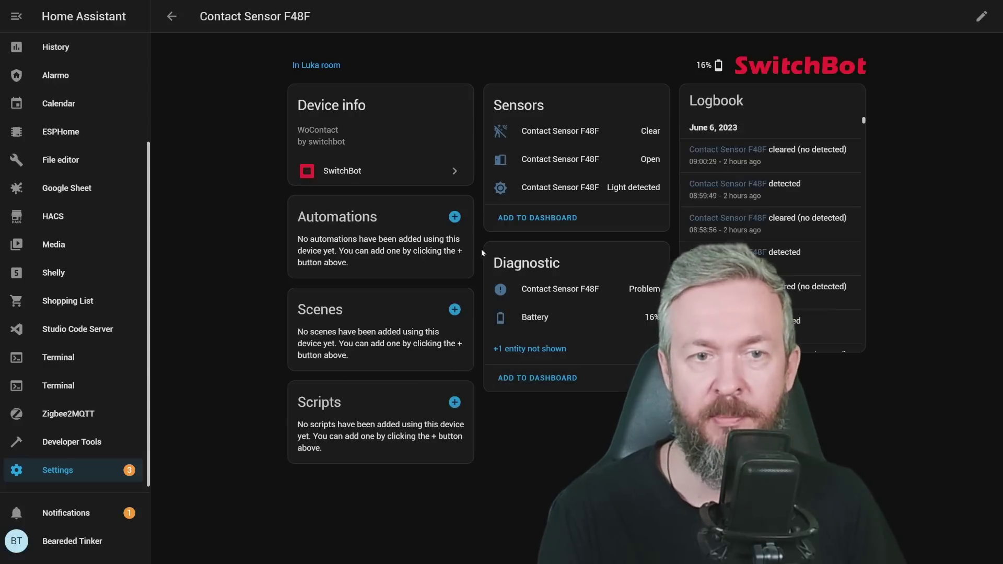
pyautogui.click(171, 15)
pyautogui.click(172, 16)
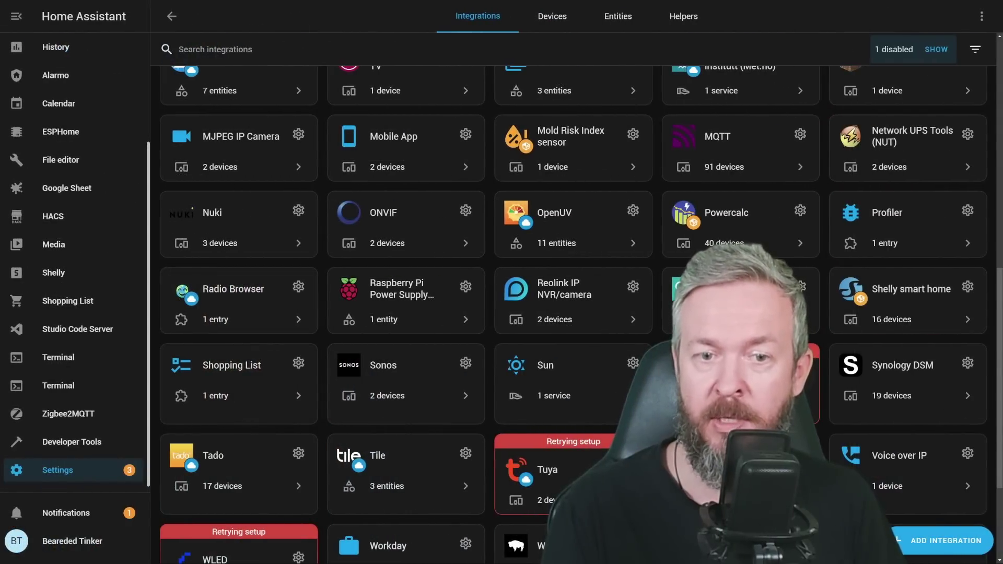
# Open the SwitchBot card and scroll its page past devices, the discovered blind and entries
pyautogui.click(726, 376)
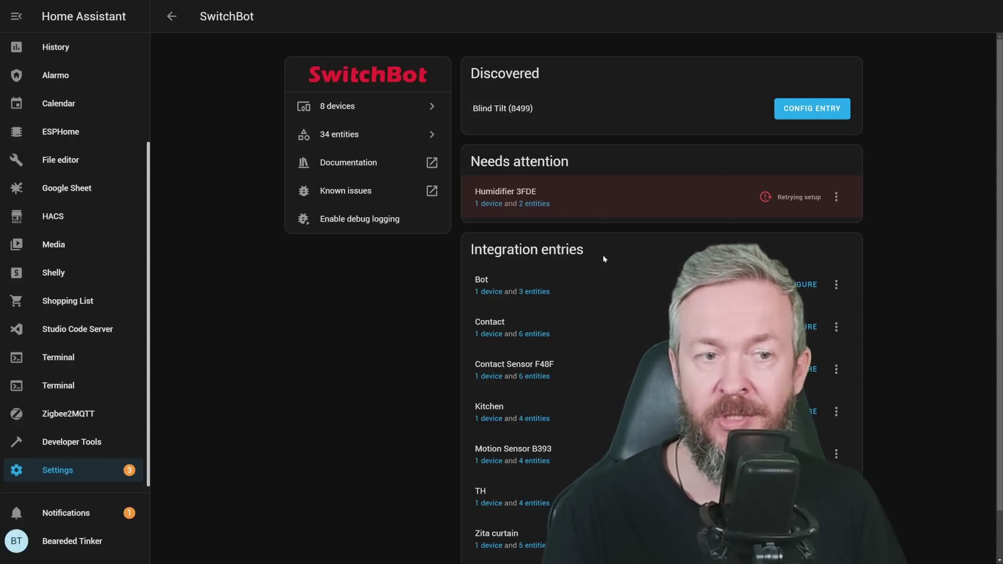
pyautogui.scroll(-1, 533, 251)
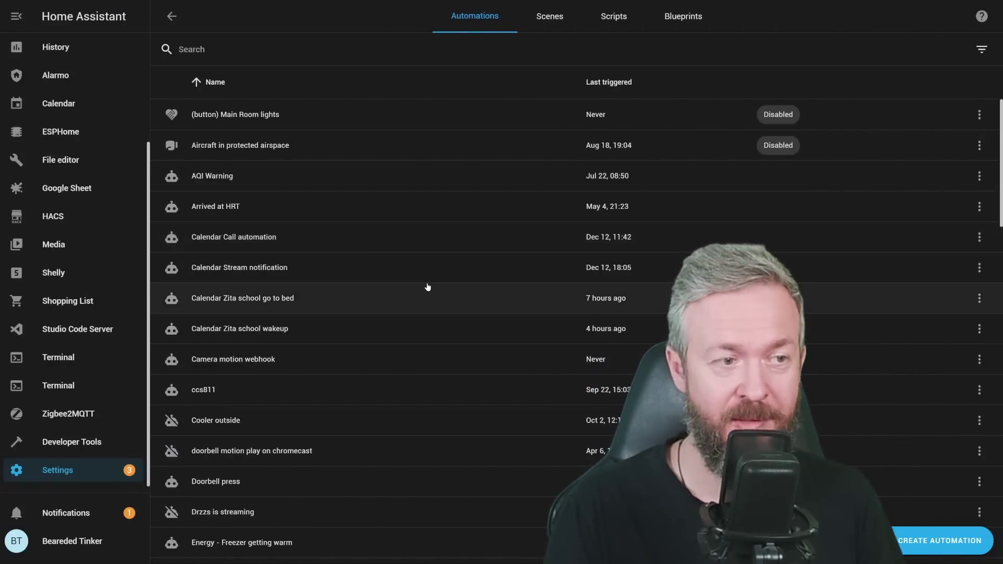
# In the MQTT port failure automation, expand the MQTT port status trigger and copy it
pyautogui.scroll(-10, 227, 275)
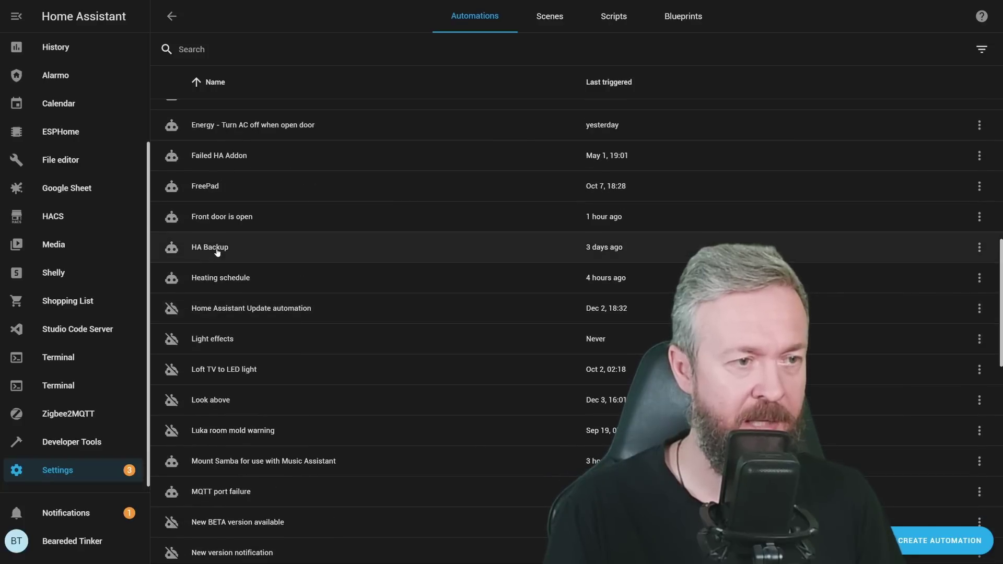
pyautogui.click(217, 489)
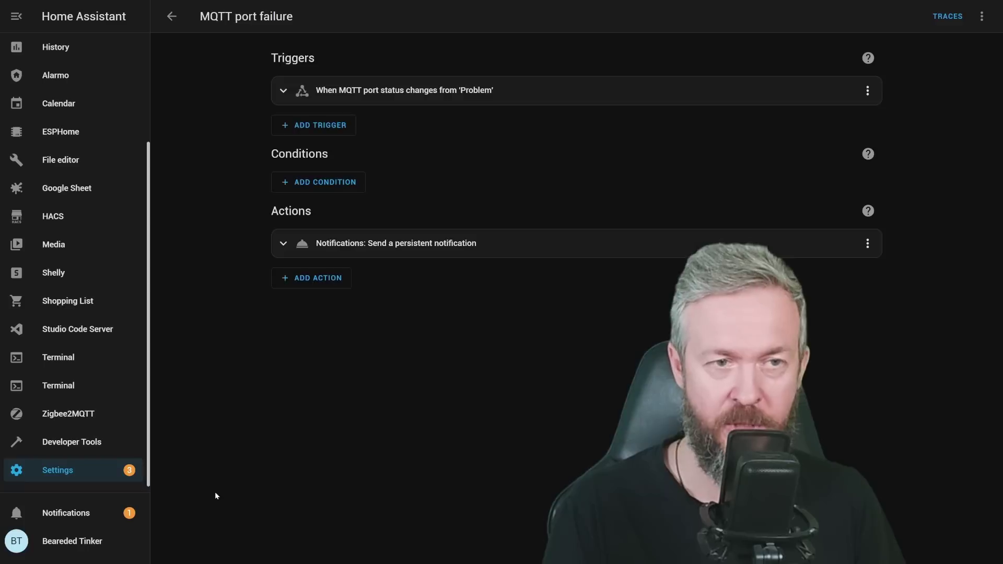
pyautogui.click(276, 90)
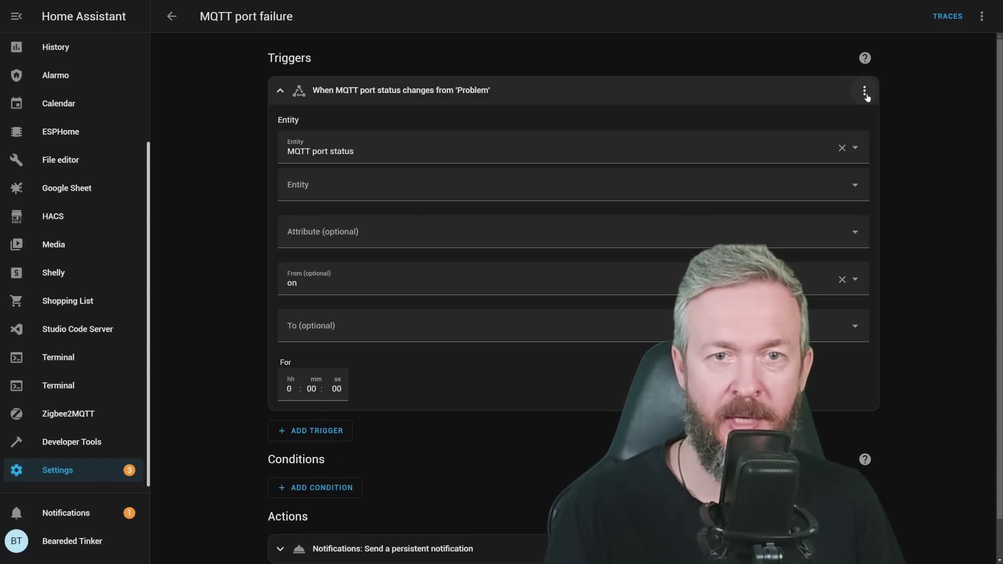
pyautogui.click(865, 91)
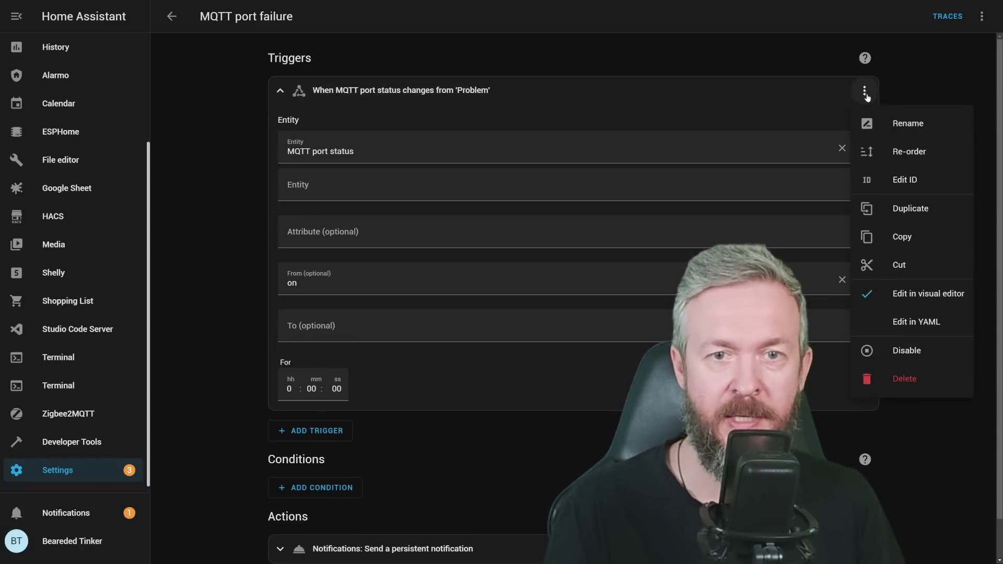
pyautogui.click(892, 235)
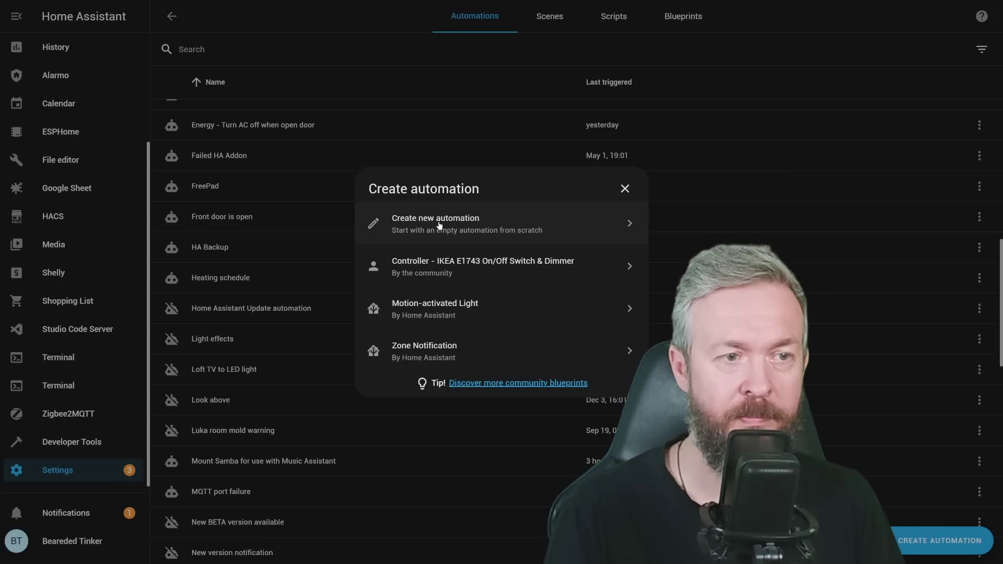
# Create a blank automation and add the copied trigger with Paste (State)
pyautogui.click(439, 221)
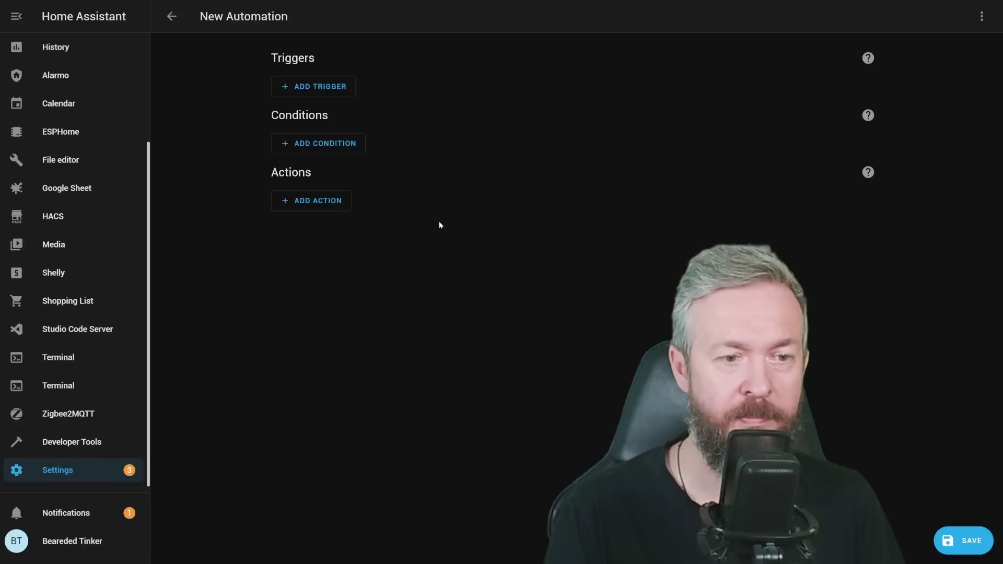
pyautogui.click(315, 87)
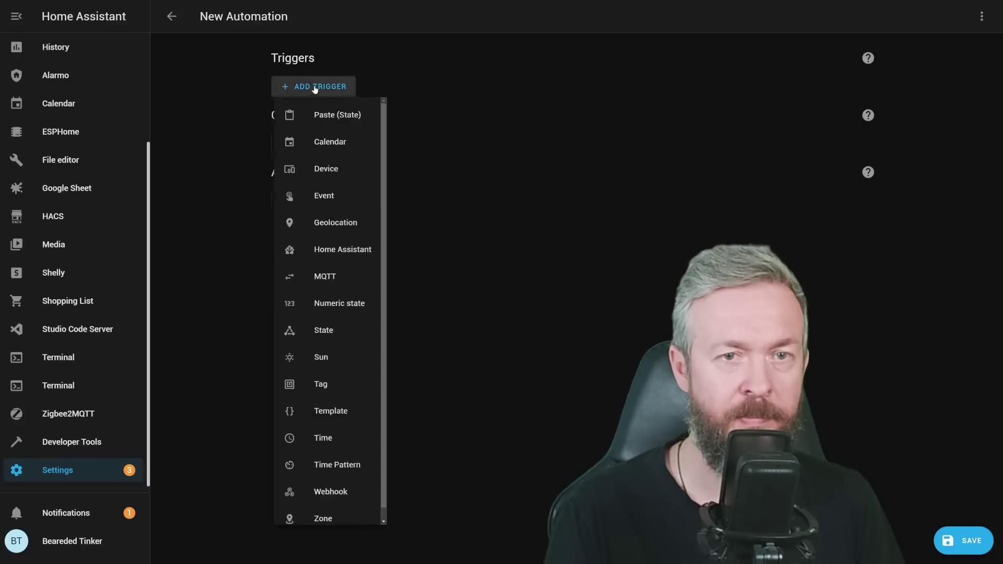
pyautogui.click(345, 116)
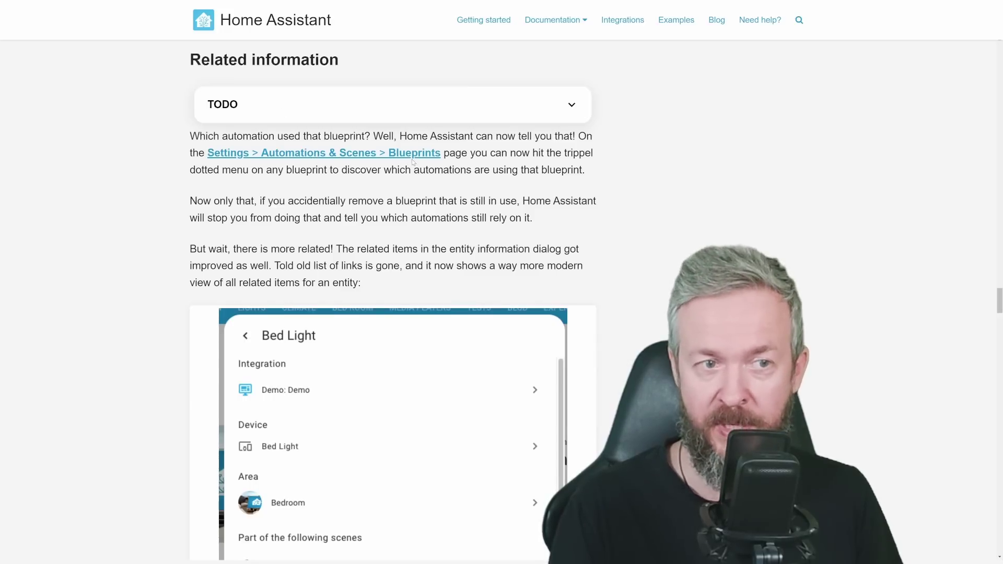
# Scroll the 2023.6 release notes to the Roborock, Android TV Remote and KNX noteworthy changes
pyautogui.scroll(-3, 397, 202)
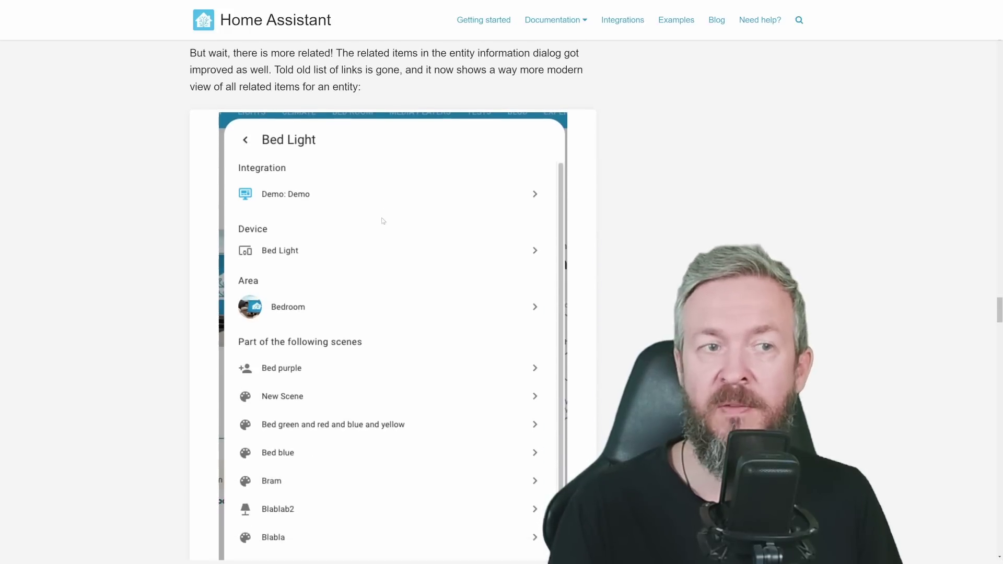
pyautogui.scroll(-4, 383, 221)
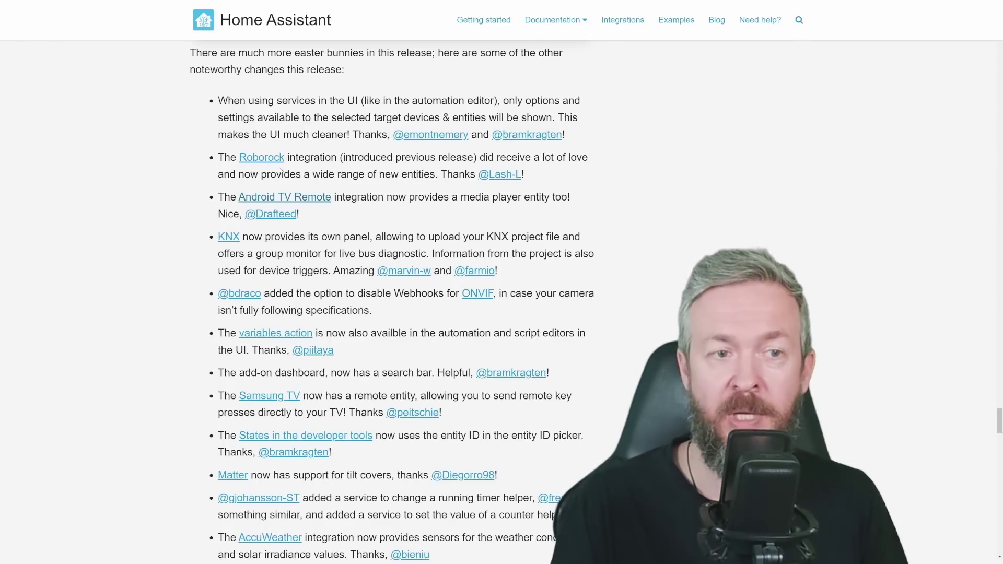
# Scroll to New Integrations, listing Airzone Cloud, Electra Smart, JVC Projector and YouTube
pyautogui.scroll(-2, 293, 106)
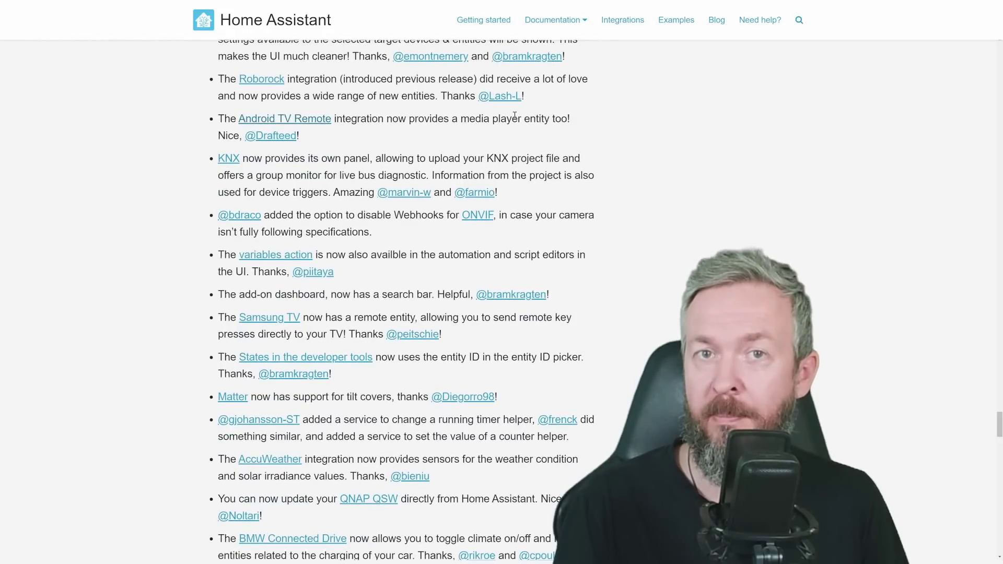
pyautogui.scroll(-3, 514, 115)
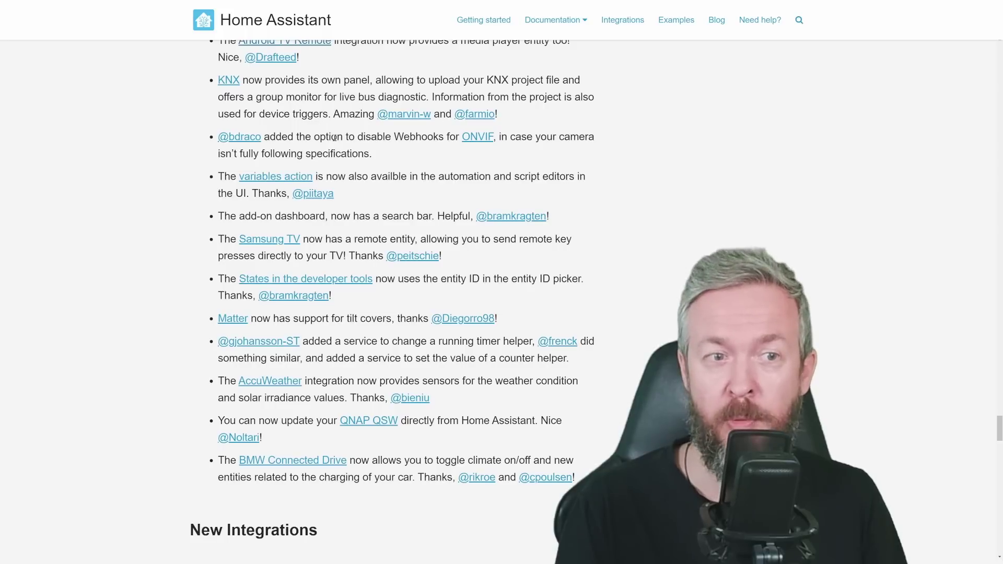
pyautogui.scroll(-7, 334, 137)
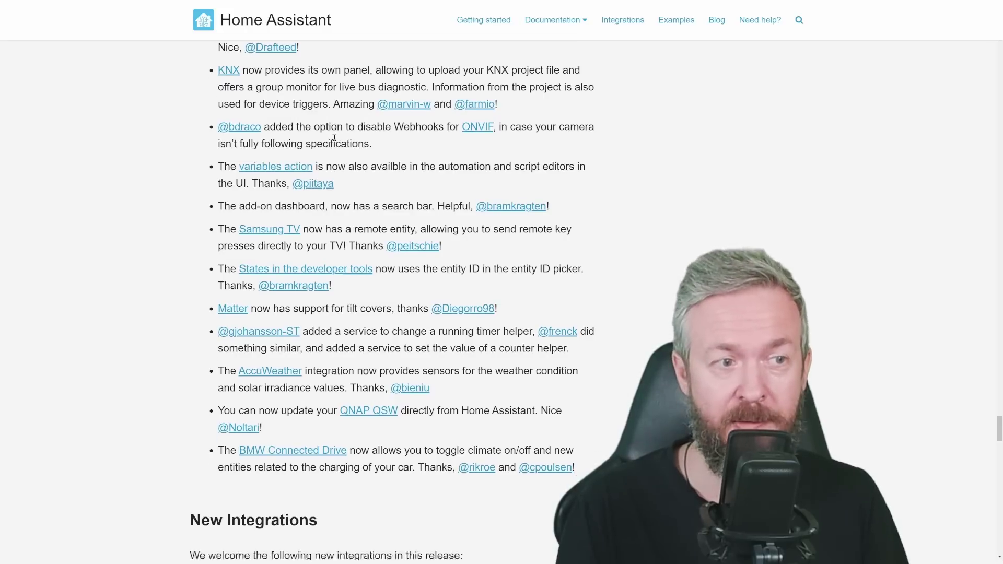
pyautogui.scroll(-2, 334, 137)
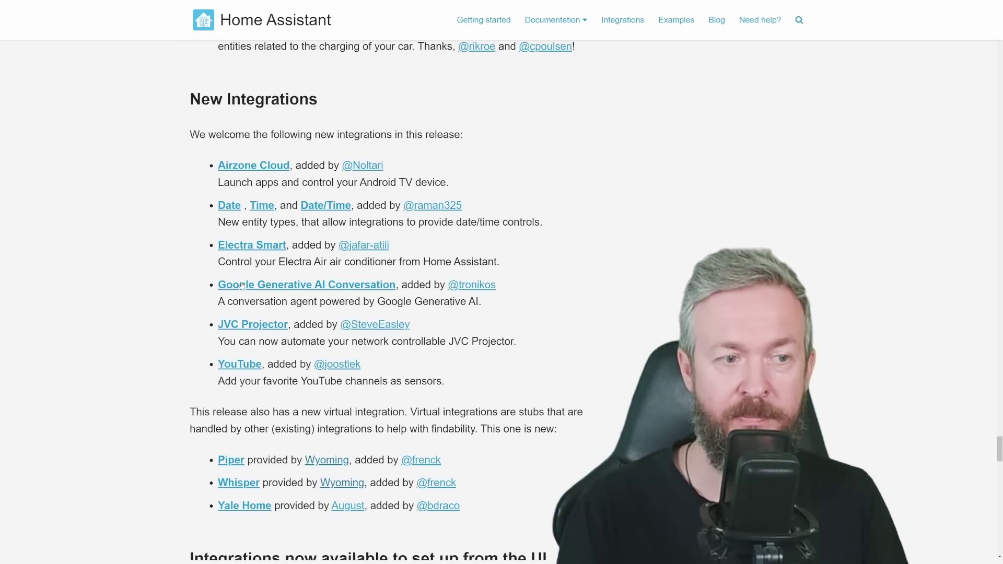
# Scroll past the community section to Breaking Changes, listing Python, APC UPS Daemon and Counter
pyautogui.scroll(-1, 242, 284)
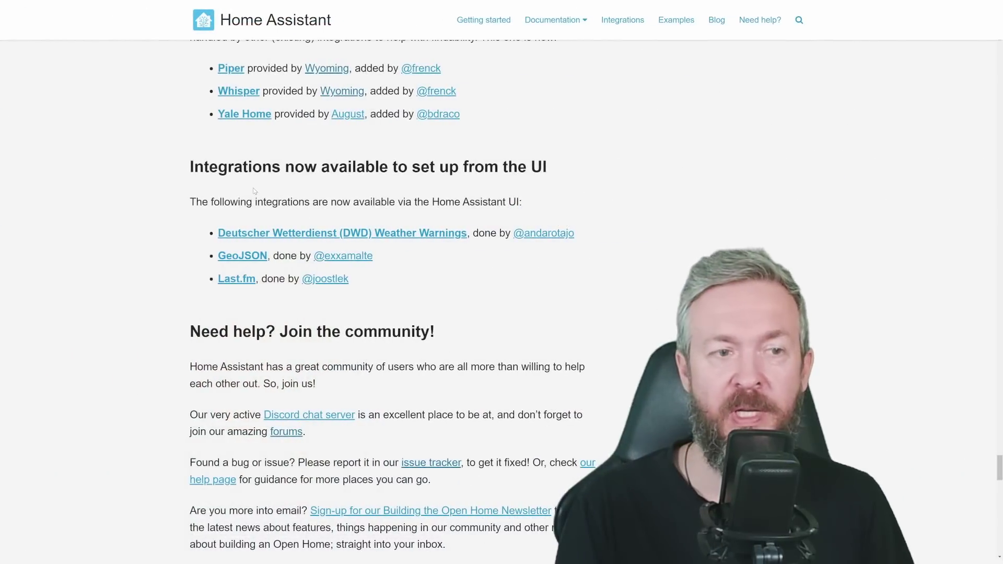
pyautogui.scroll(-8, 254, 192)
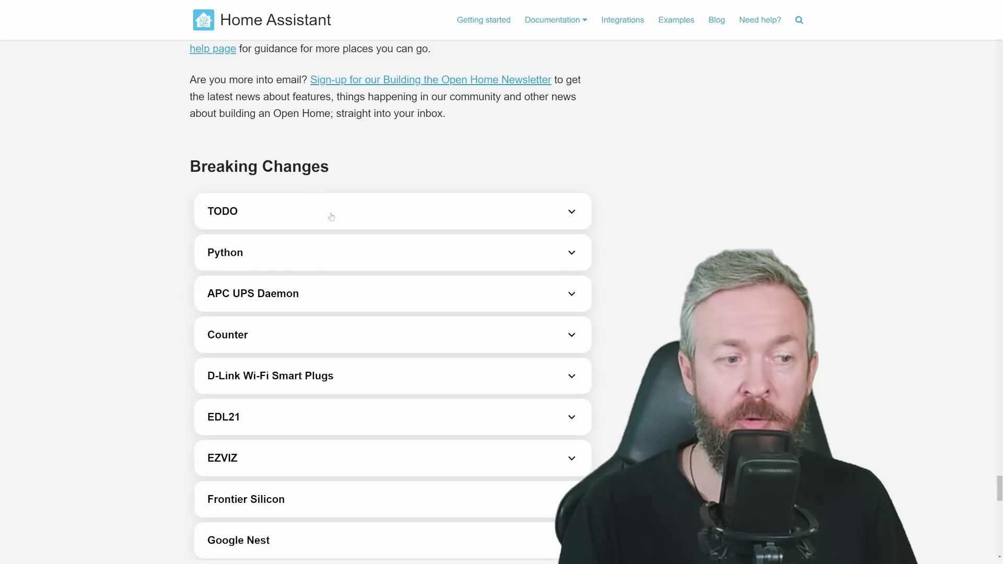
# Expand and collapse the Python, APC UPS Daemon and Counter breaking changes
pyautogui.scroll(-5, 343, 228)
pyautogui.scroll(4, 349, 207)
pyautogui.click(263, 191)
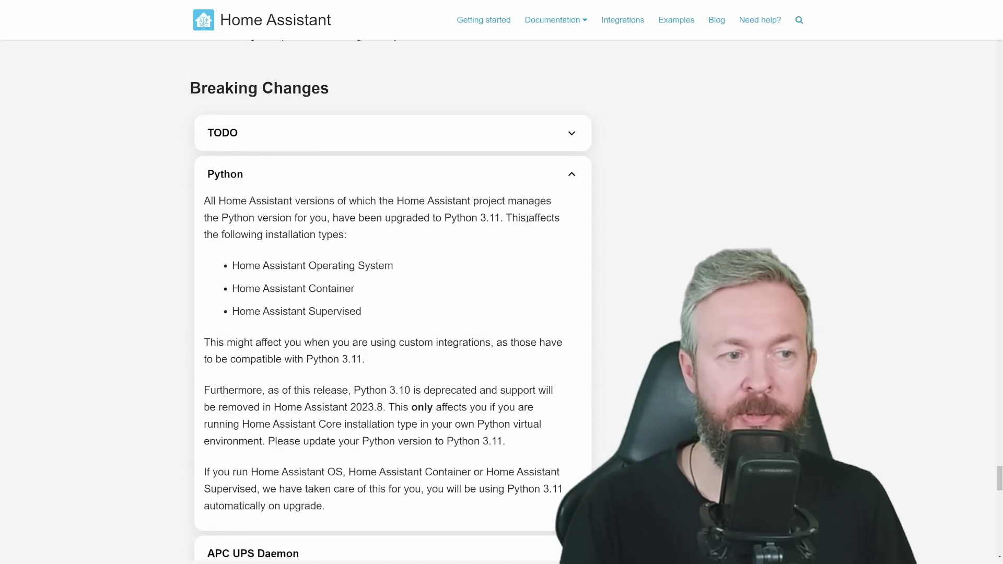
pyautogui.click(571, 552)
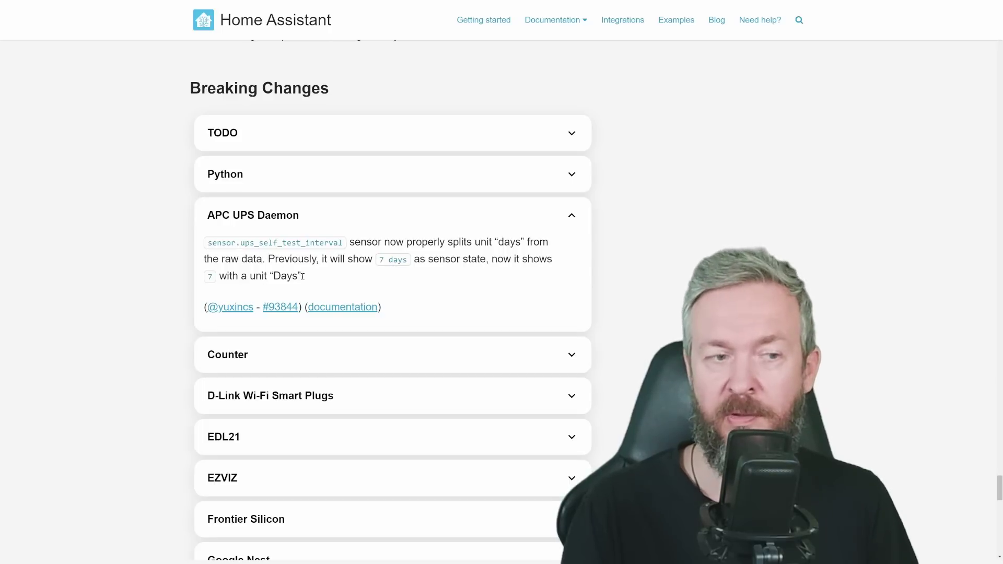
pyautogui.click(273, 220)
pyautogui.click(337, 257)
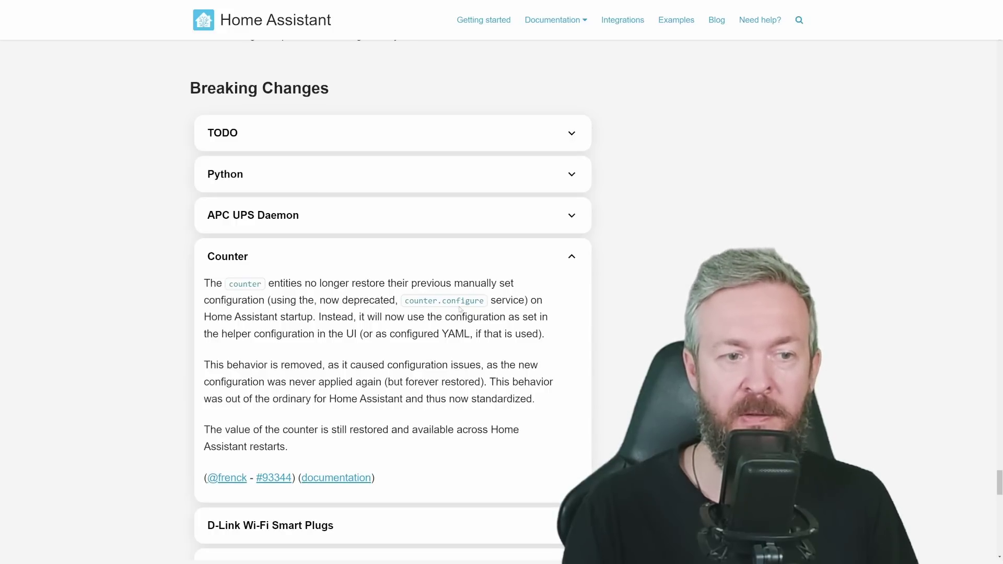
pyautogui.click(367, 260)
# Expand the EZVIZ, IBM Watson TTS, MQTT and Persistent notifications breaking changes in turn
pyautogui.scroll(-4, 292, 224)
pyautogui.click(219, 189)
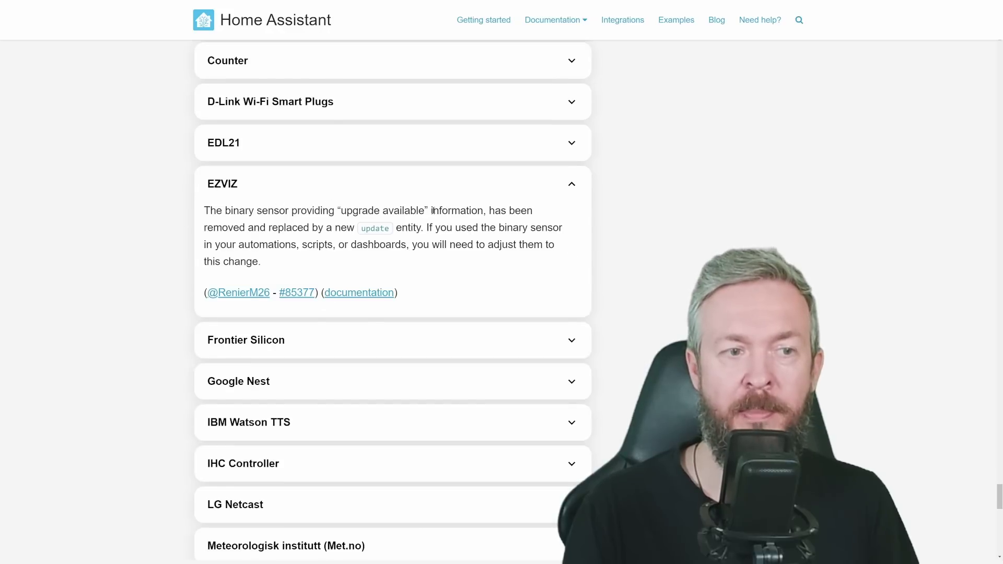
pyautogui.click(285, 185)
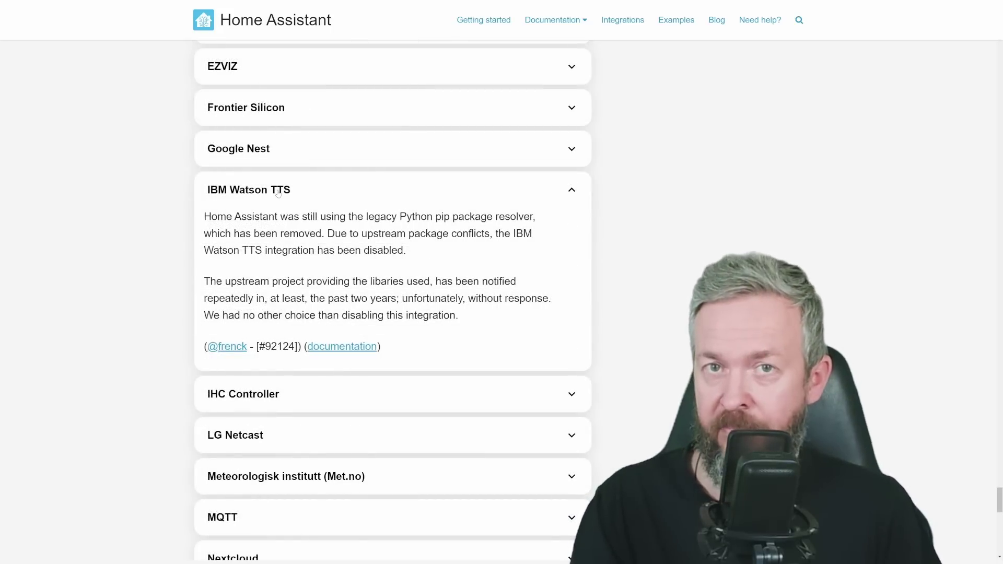
pyautogui.click(236, 193)
pyautogui.scroll(-3, 501, 216)
pyautogui.click(500, 212)
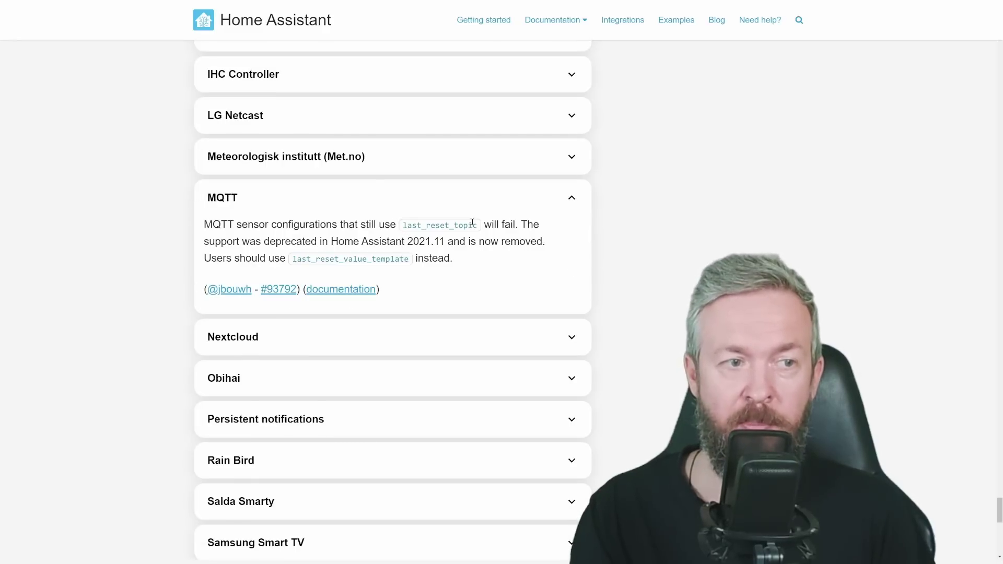
pyautogui.click(225, 201)
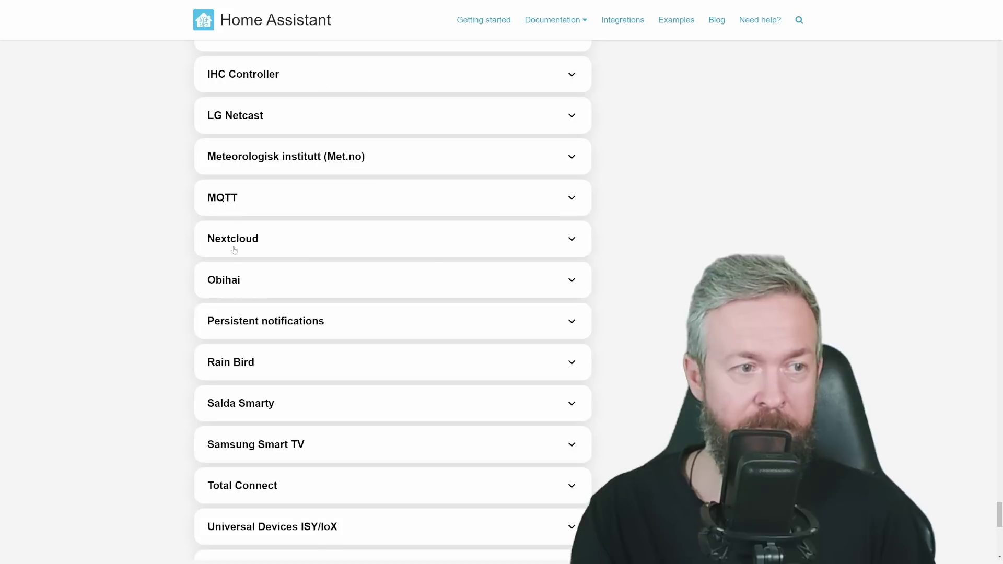
pyautogui.scroll(-2, 342, 284)
pyautogui.click(342, 243)
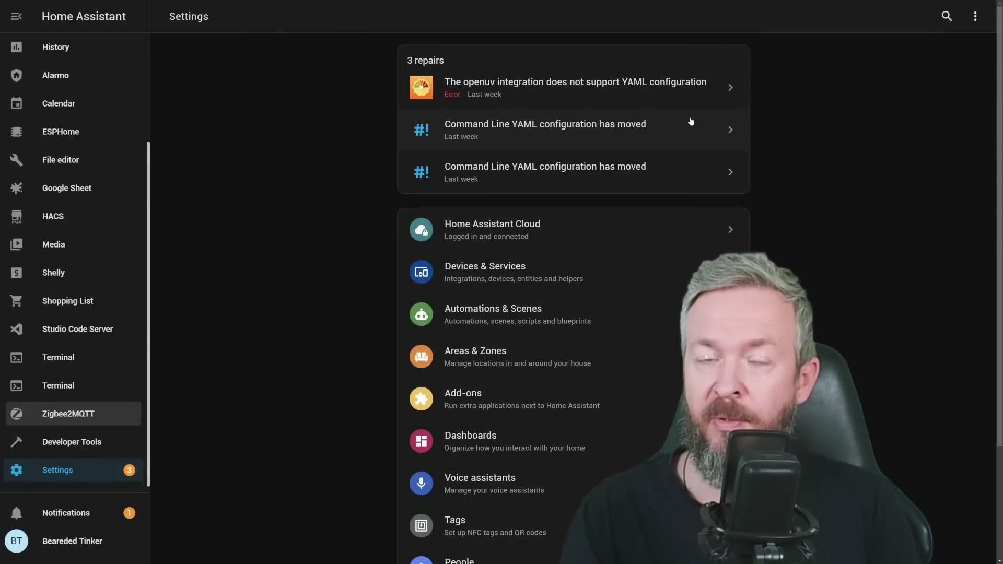
# Open the 'Command Line YAML configuration has moved' repair from the Settings page
pyautogui.click(555, 129)
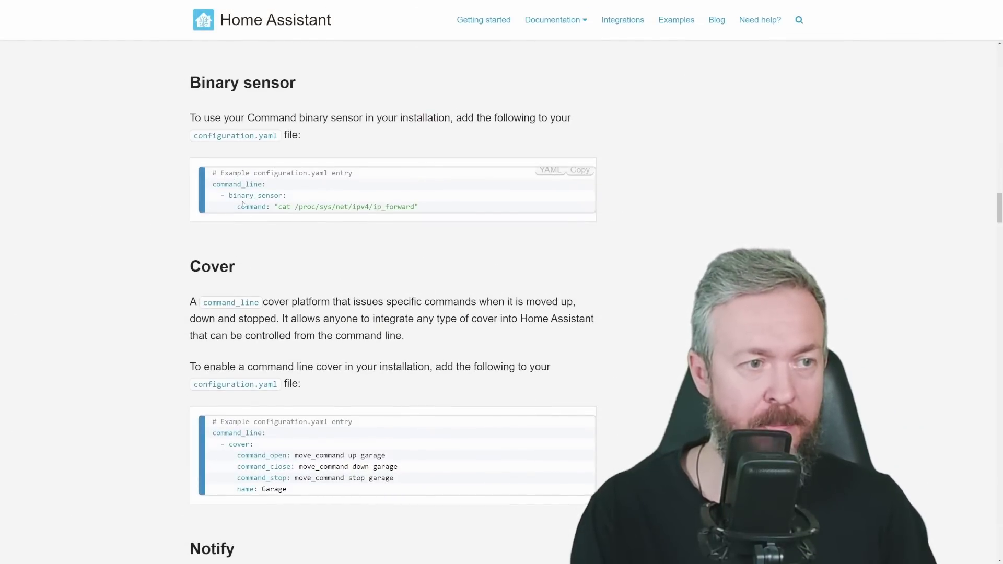
# Scroll the Command Line docs from Binary sensor past Cover, Notify and Sensor to Switch
pyautogui.scroll(-2, 367, 333)
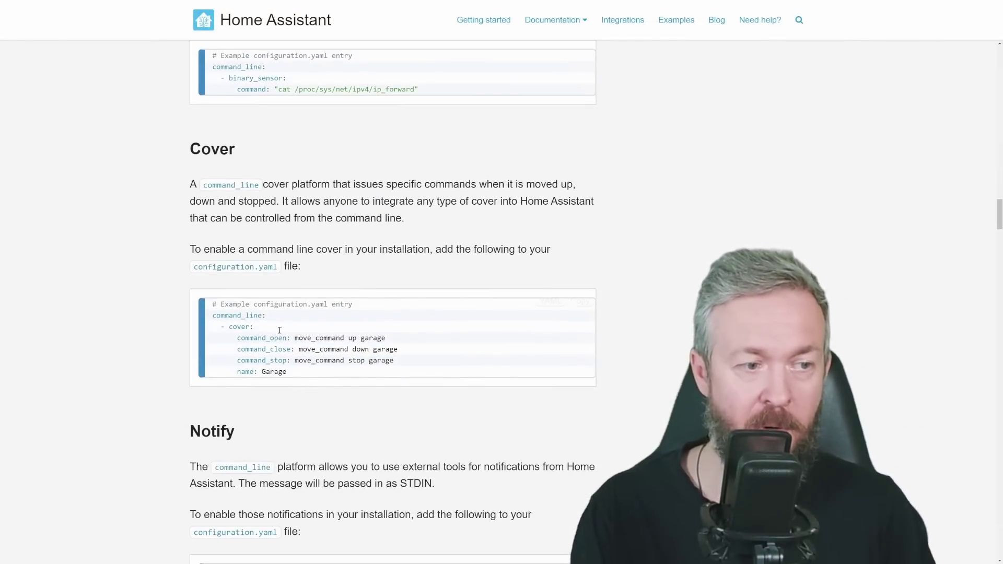
pyautogui.scroll(-3, 264, 331)
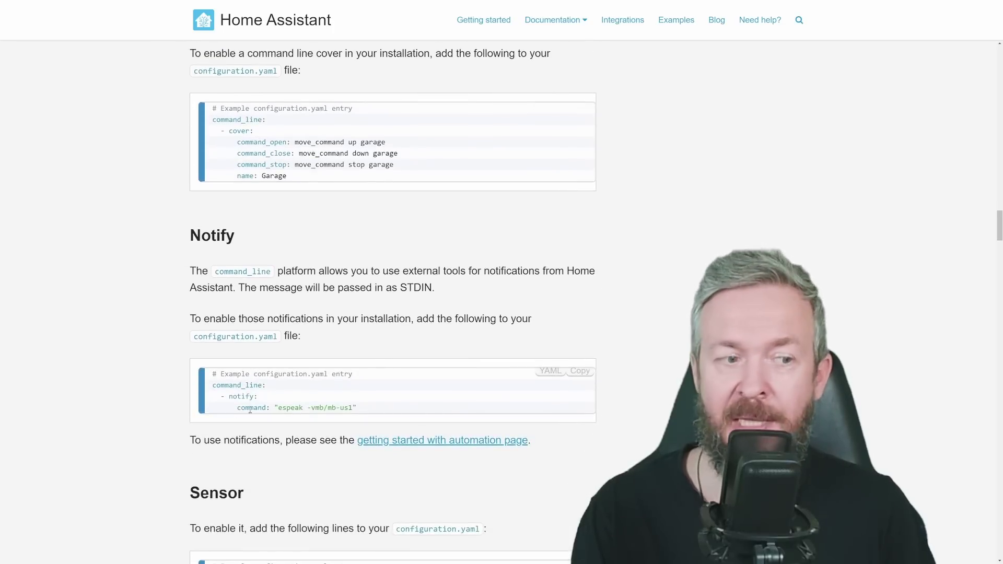
pyautogui.scroll(-8, 299, 386)
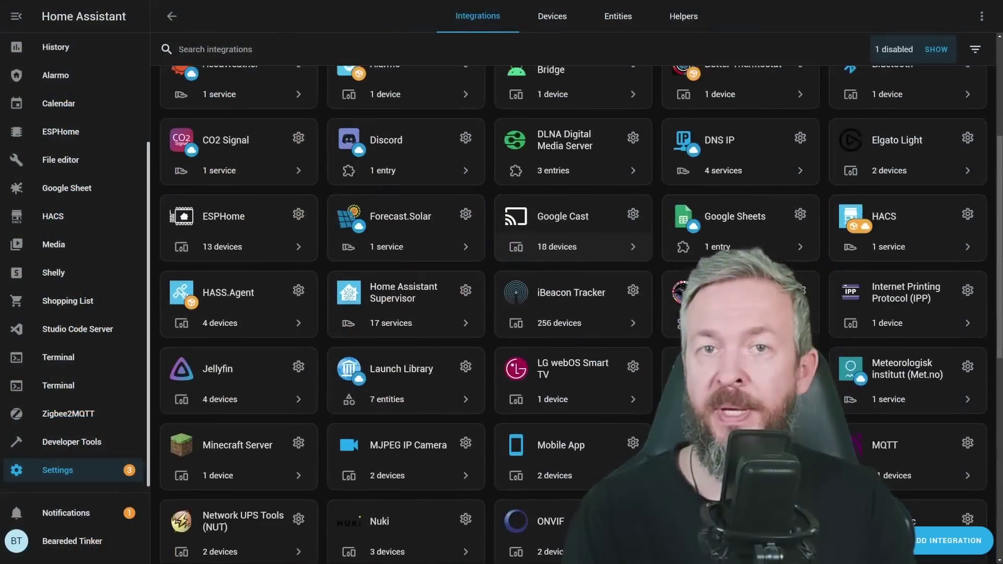
# Scroll the Integrations grid to review entries like SwitchBot (Retrying setup), MQTT and Powercalc
pyautogui.scroll(-6, 575, 314)
pyautogui.scroll(-2, 574, 314)
pyautogui.scroll(12, 574, 314)
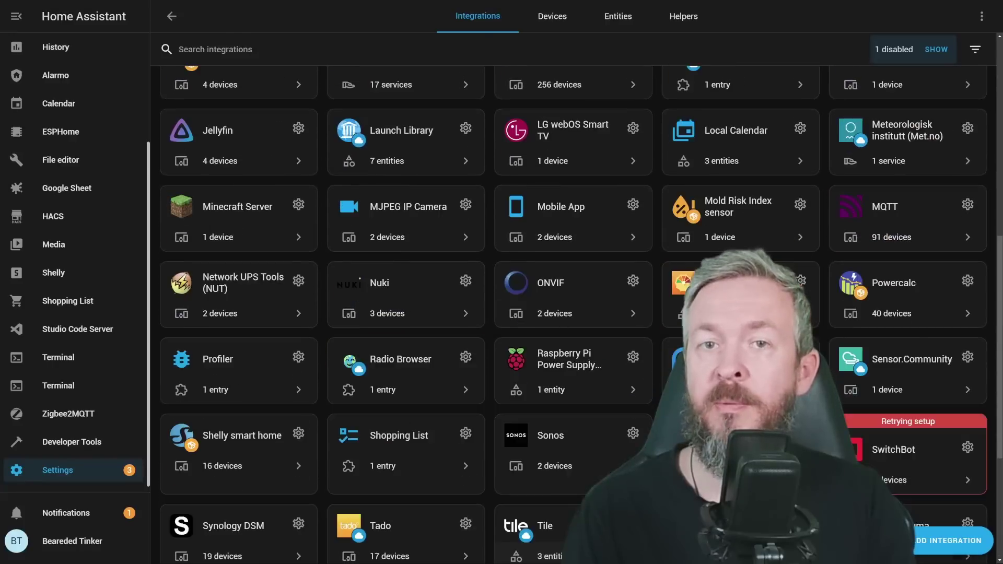